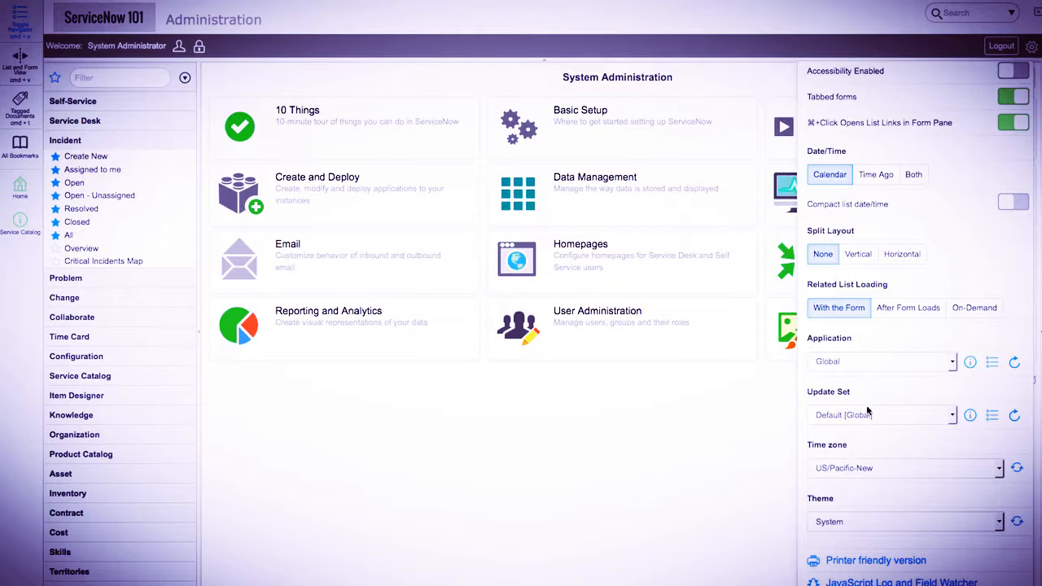
Check the available update sets in the settings and open the record of the current Default [Global] update set.
left_click(903, 423)
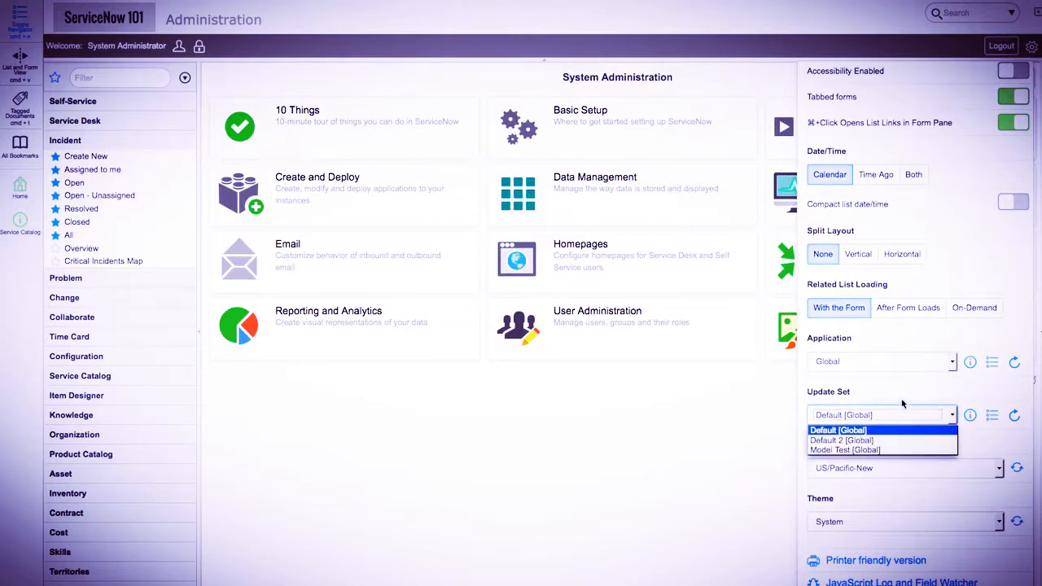
left_click(902, 400)
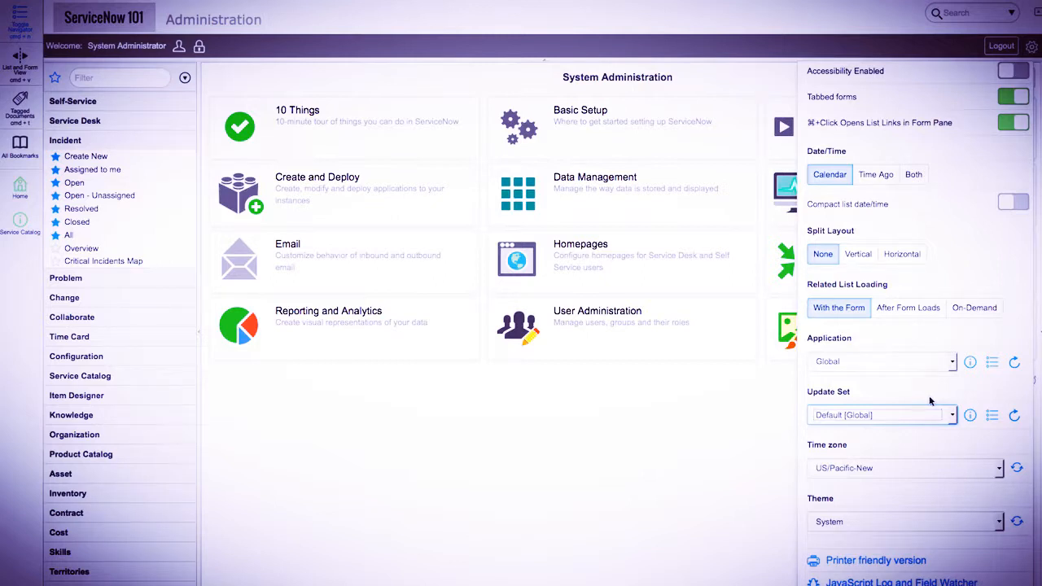
left_click(968, 415)
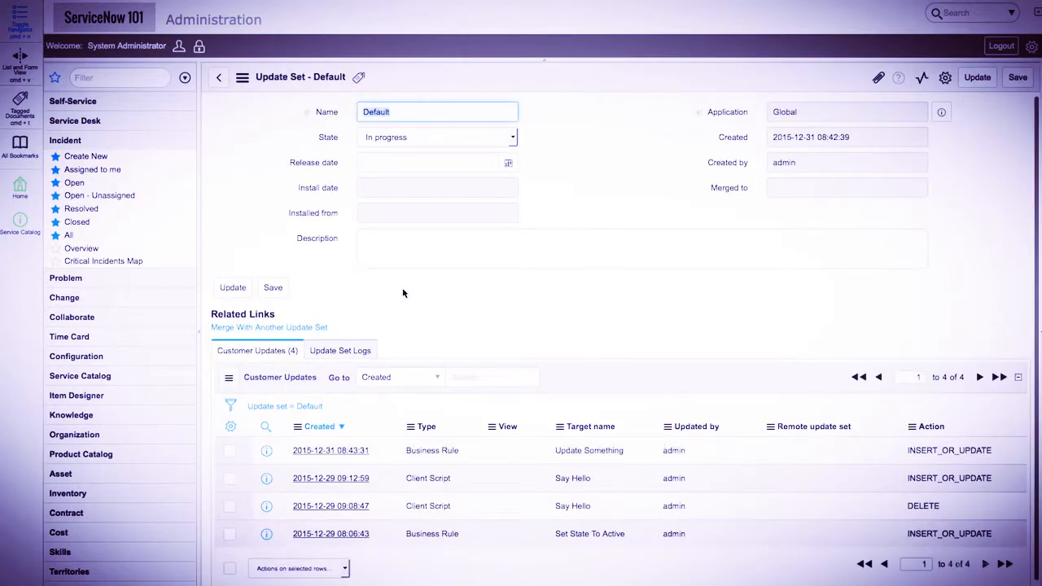
left_click(587, 151)
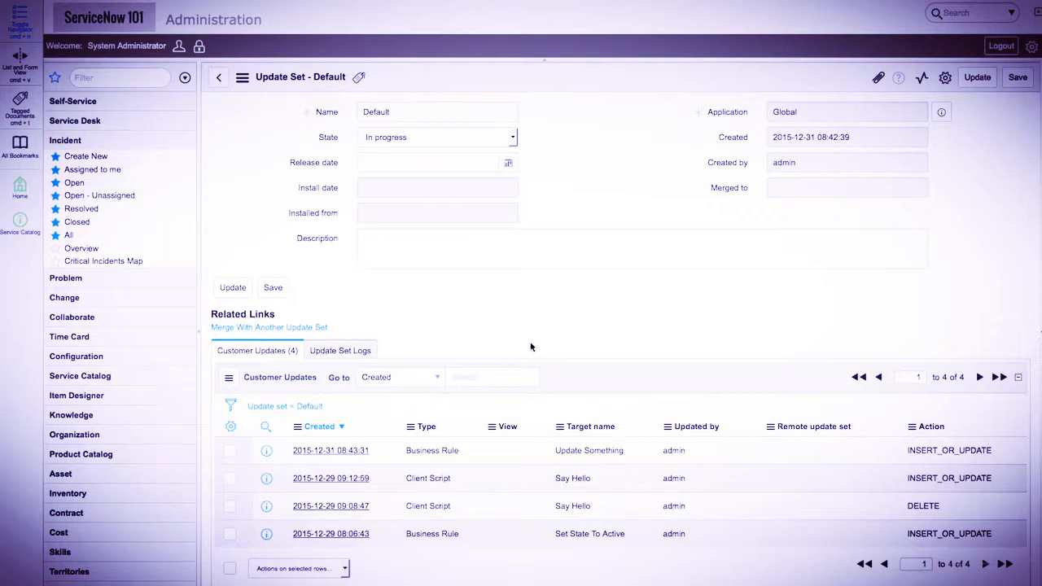
Open the customer update for the Update Something business rule from the Default update set and check its type.
left_click(268, 452)
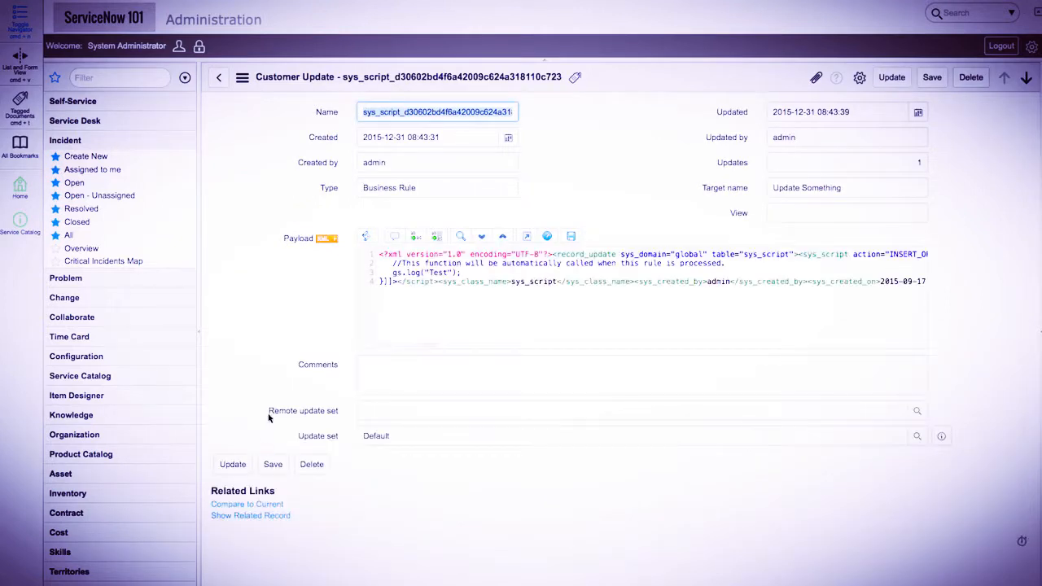
triple_click(426, 187)
left_click(581, 178)
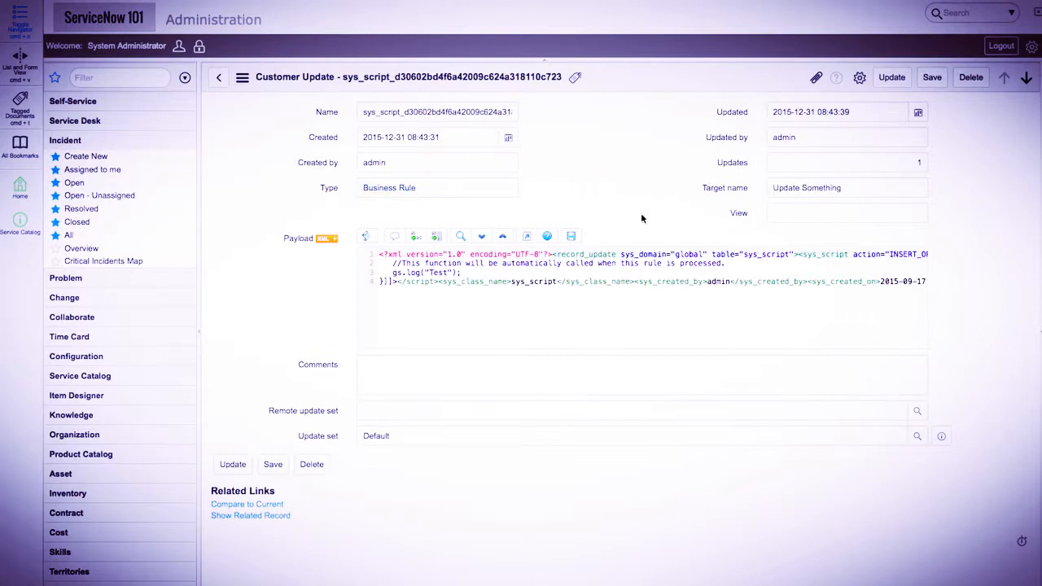
Examine the XML payload of the Update Something customer update along its full width, and check its update set field.
scroll(627, 305, "right", 5)
scroll(627, 307, "right", 10)
scroll(628, 306, "right", 10)
scroll(628, 307, "right", 4)
double_click(652, 282)
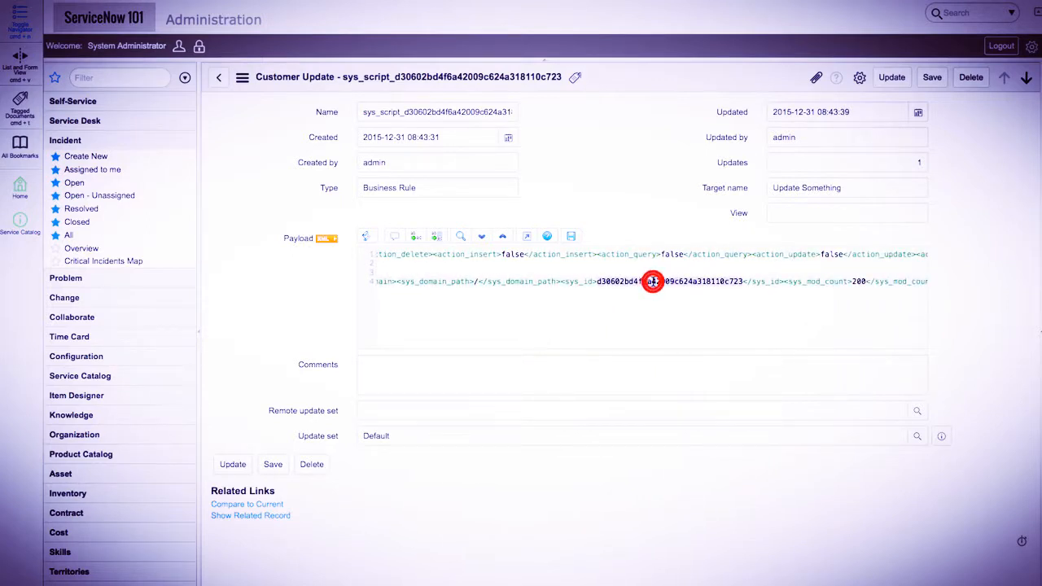
scroll(652, 281, "right", 10)
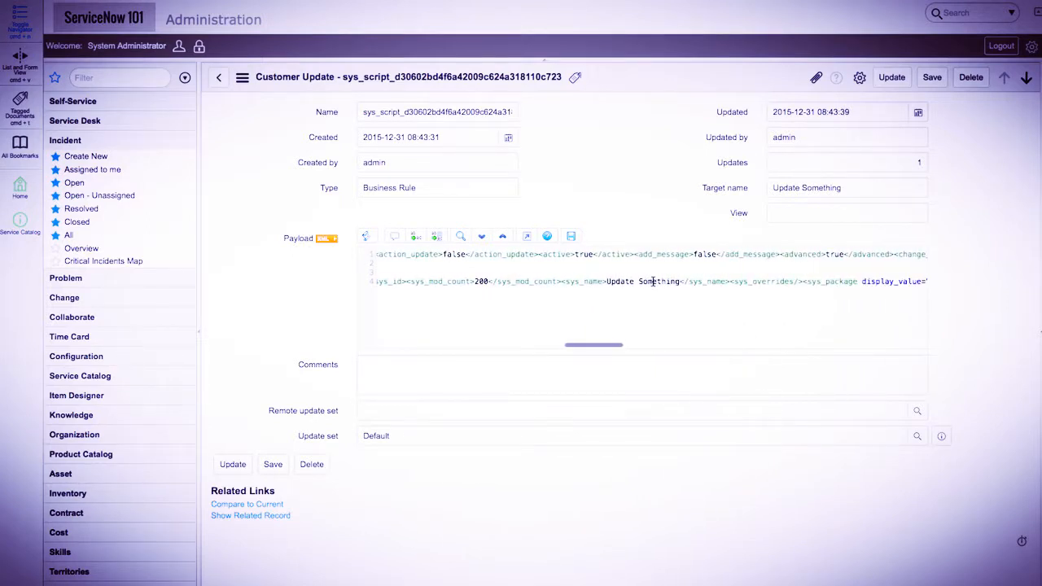
scroll(652, 282, "right", 6)
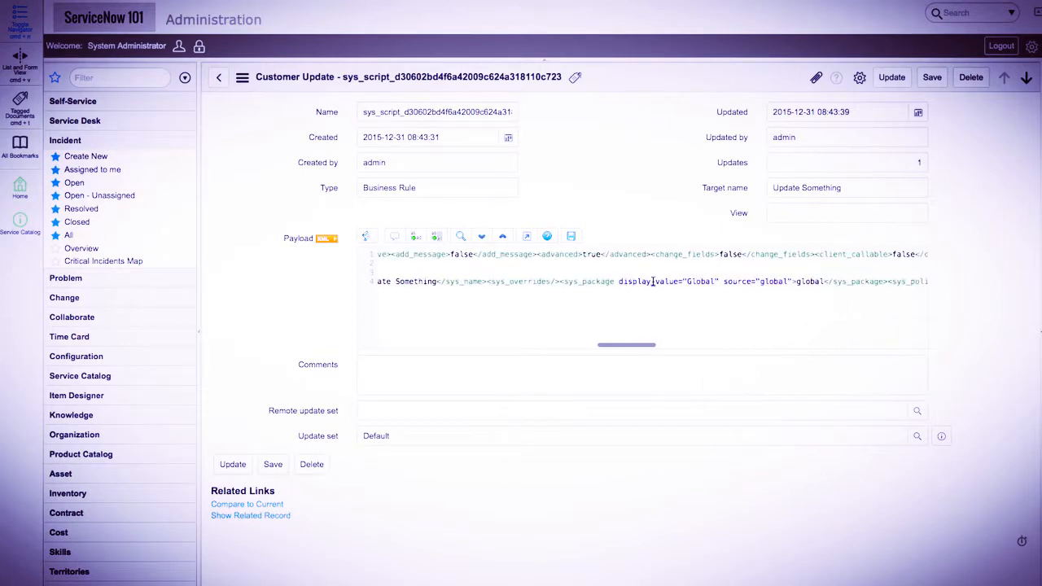
scroll(642, 331, "left", 3)
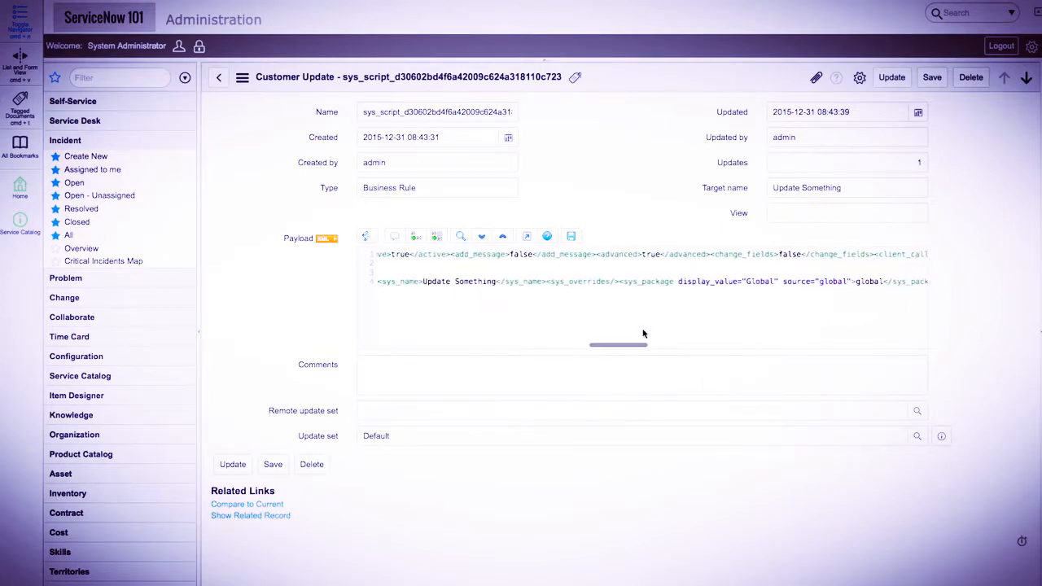
left_click_drag(617, 348, 398, 353)
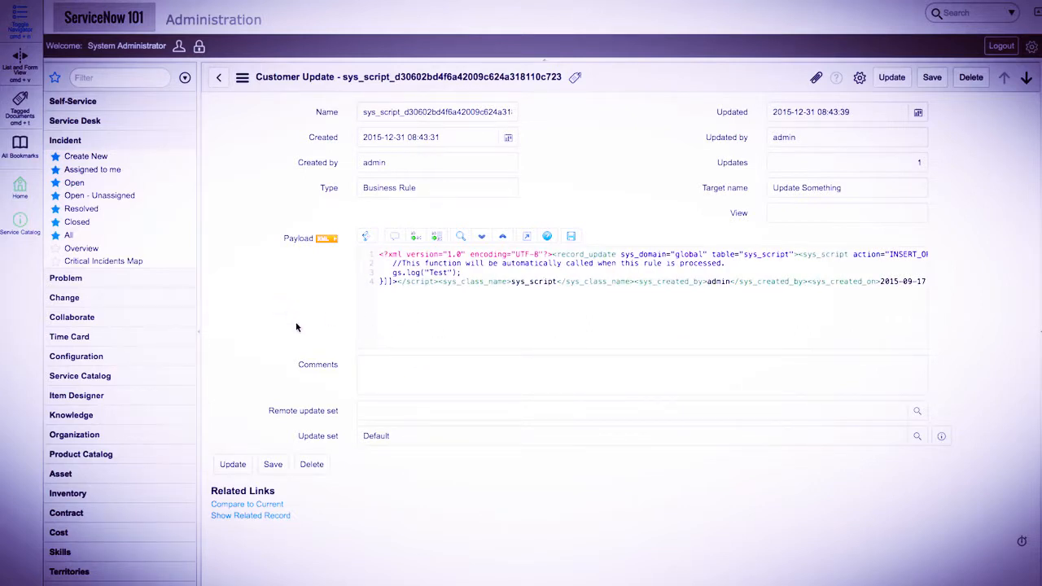
left_click(400, 437)
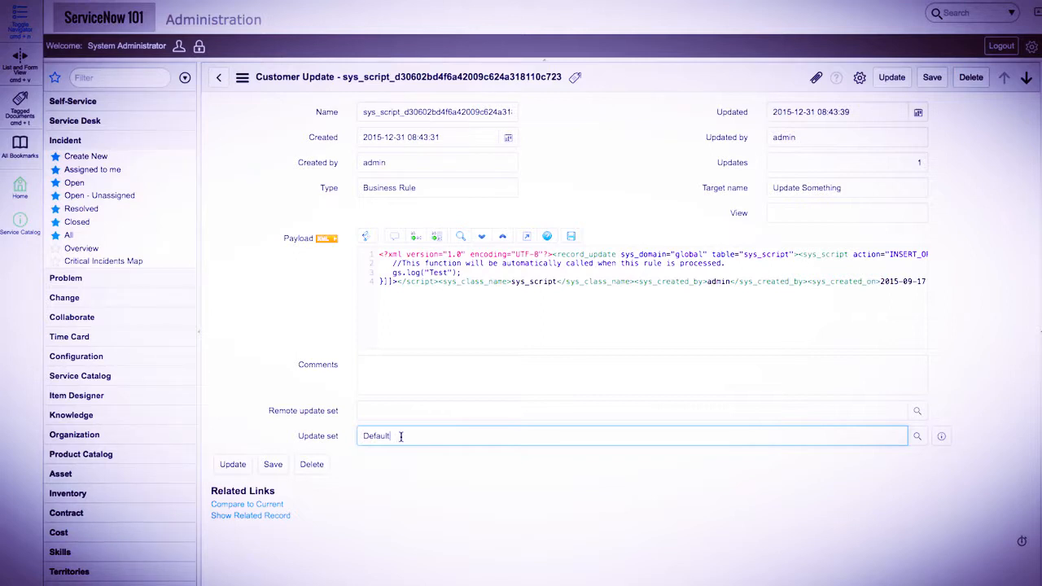
Compare the Update Something customer update with the current version field by field, and return to the Default update set.
left_click(258, 505)
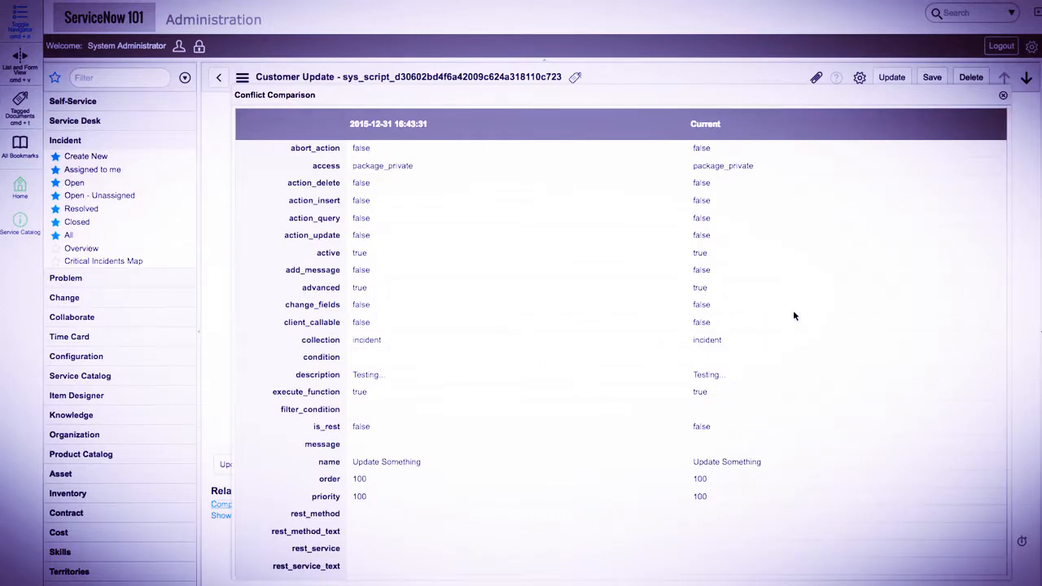
scroll(794, 316, "down", 1)
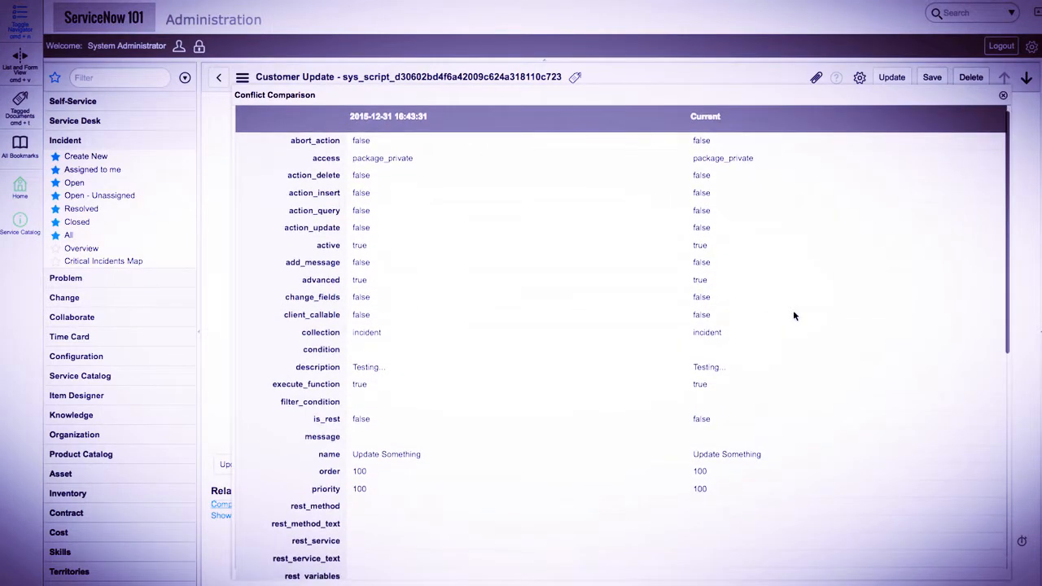
scroll(794, 316, "down", 1)
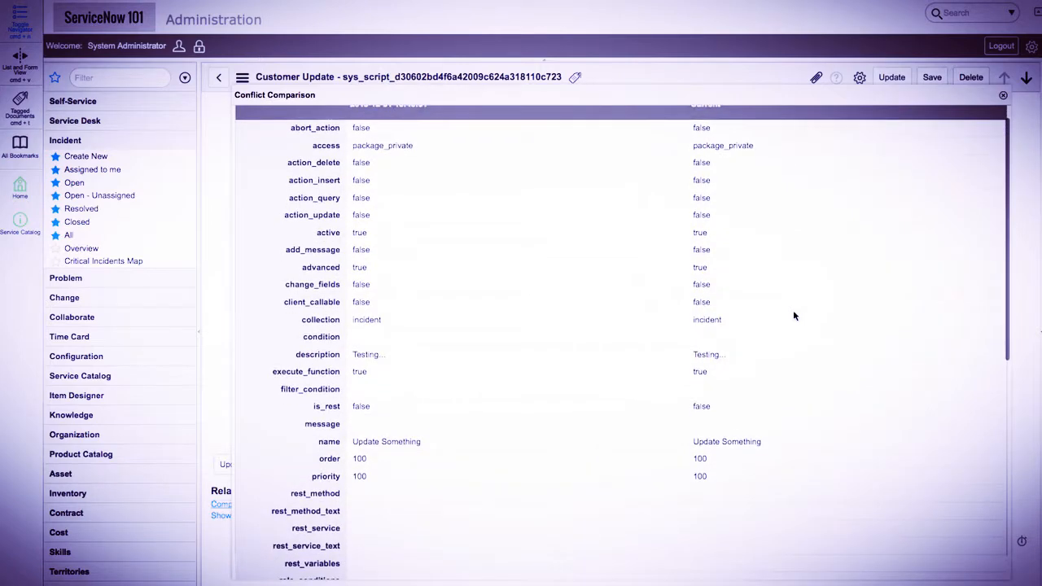
scroll(794, 315, "down", 5)
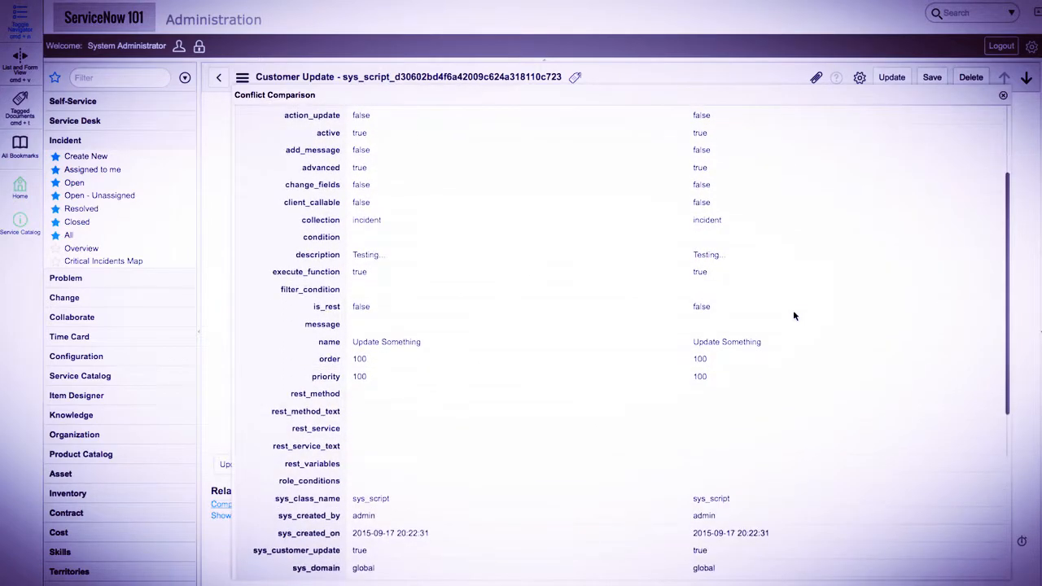
scroll(794, 313, "down", 3)
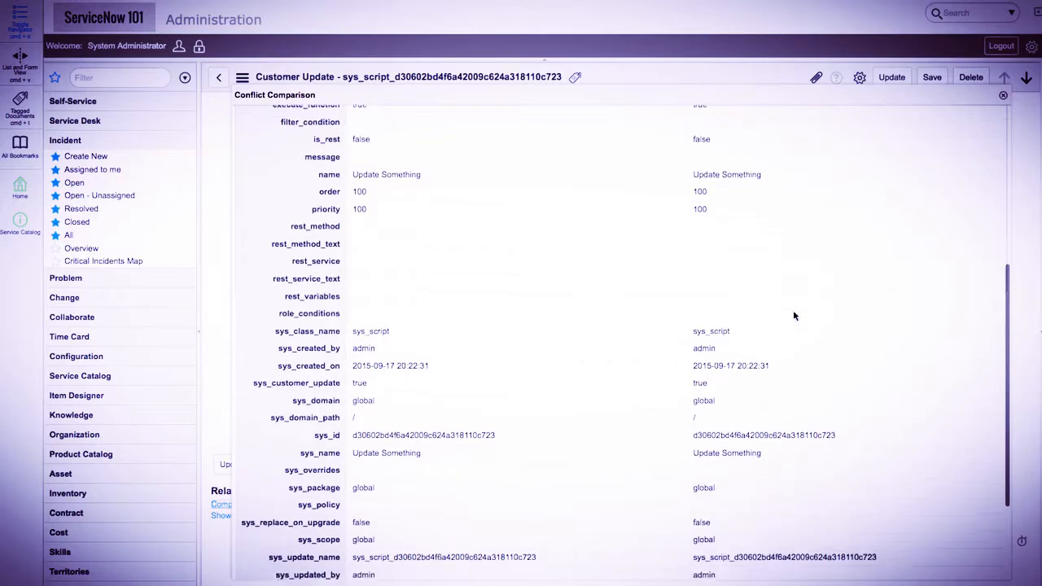
scroll(795, 315, "down", 1)
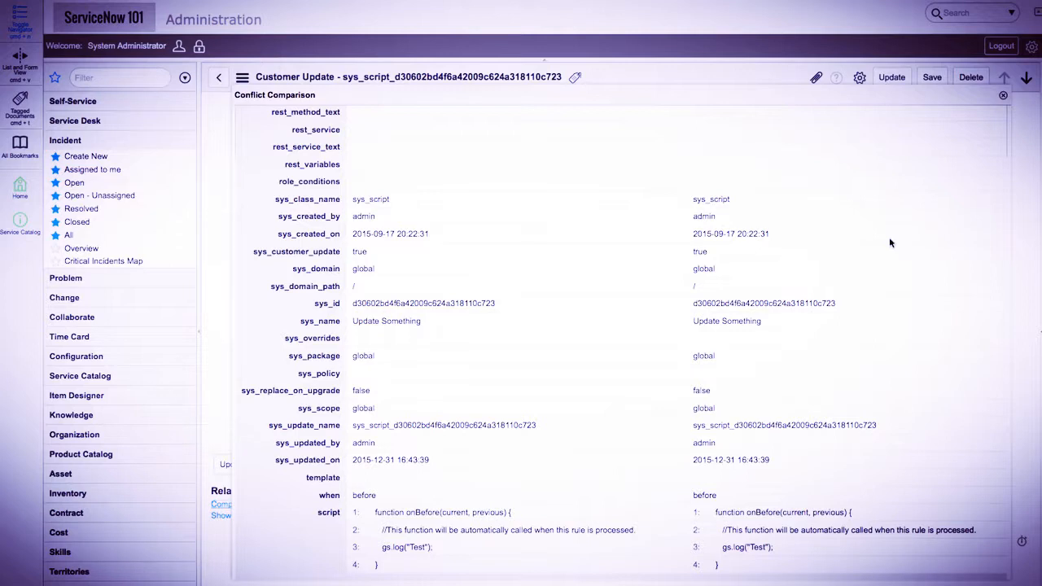
left_click(1002, 96)
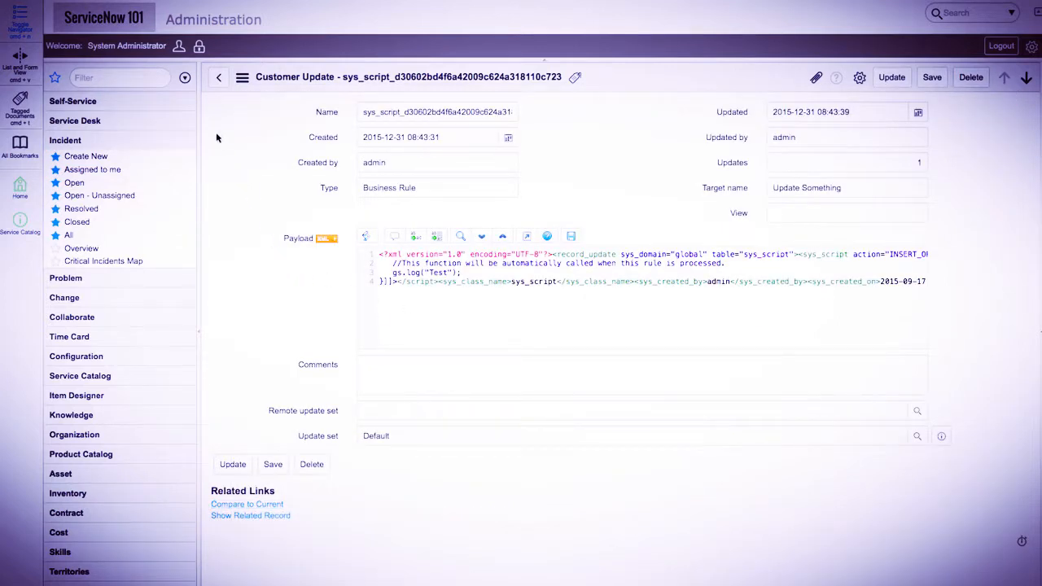
left_click(217, 78)
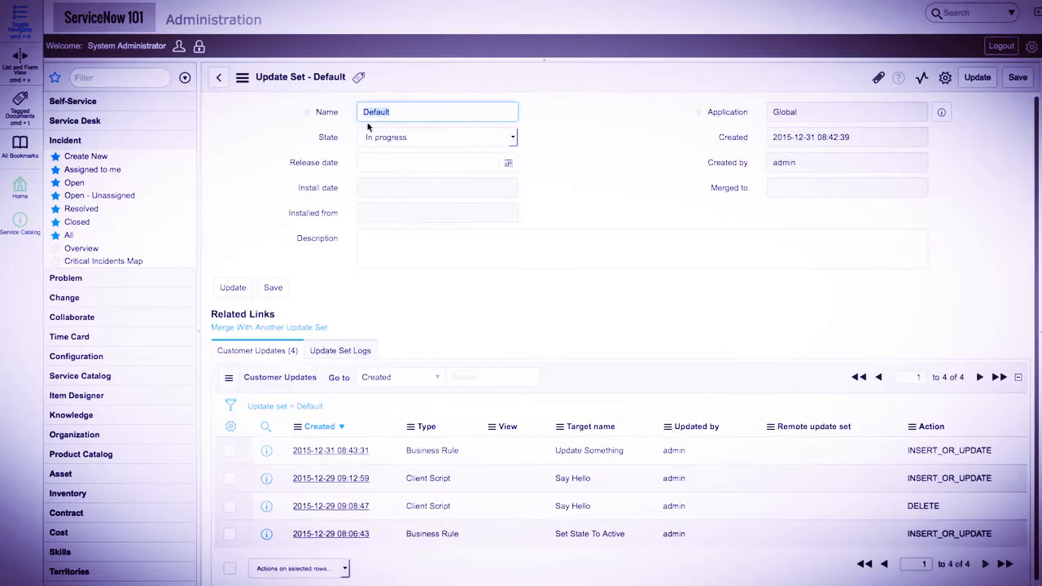
Find the update set modules by filtering for "update" and open the list of local update sets.
left_click(122, 79)
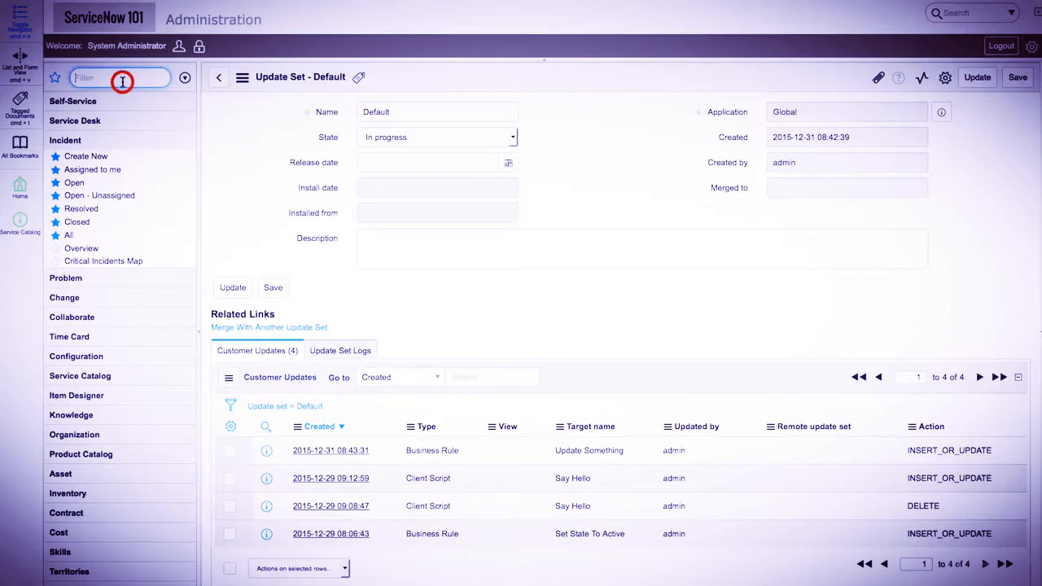
type("update")
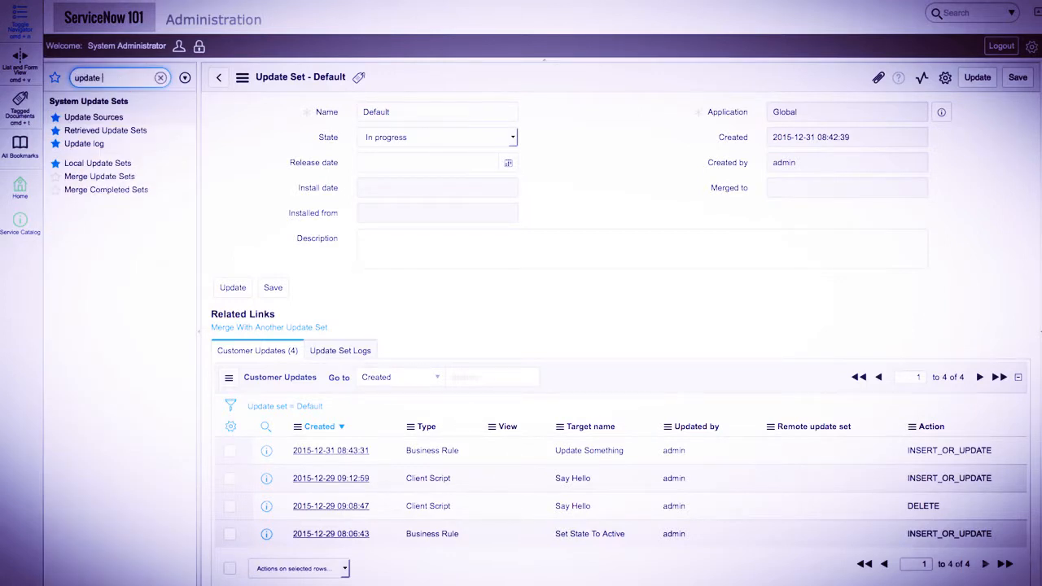
left_click(116, 165)
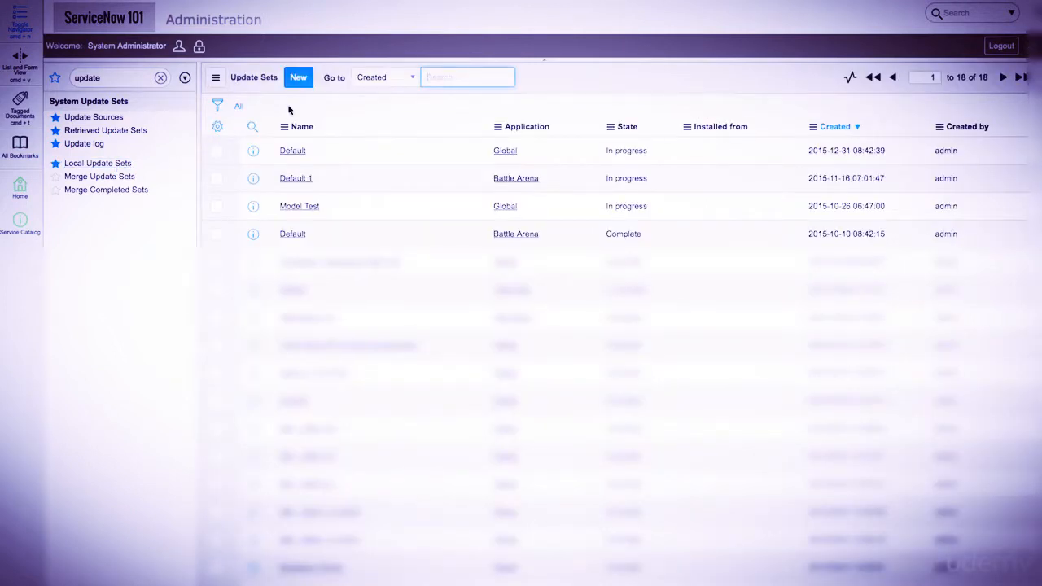
Create a Global update set named "101 Admin Update Set" and make it the current one.
left_click(307, 85)
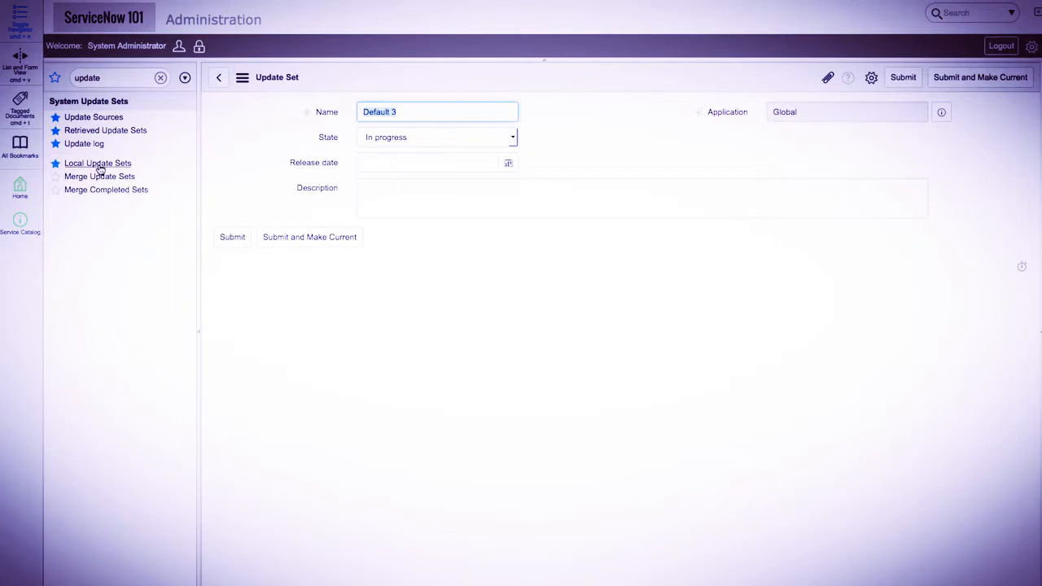
type("101 Admin Up")
key("BackSpace")
key("BackSpace")
type("Update Set")
left_click(295, 237)
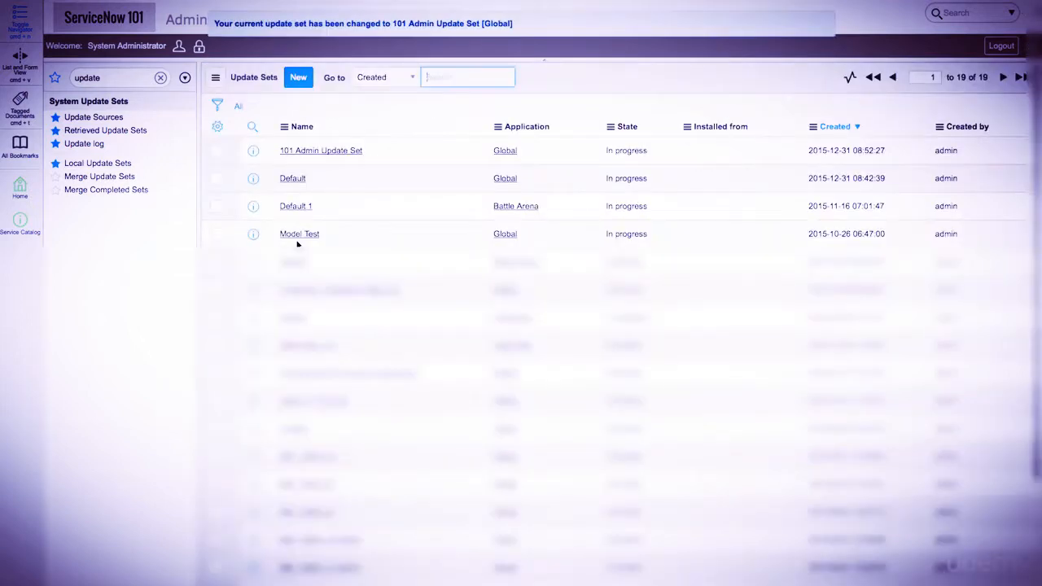
Open the 101 Admin Update Set record and check in the settings which update set is selected.
left_click(347, 151)
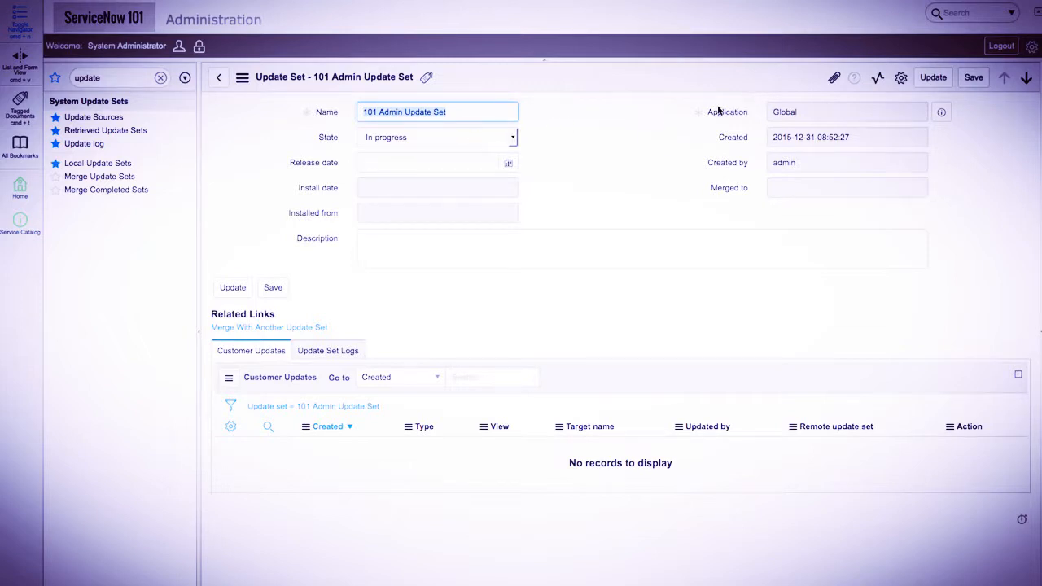
left_click(1032, 47)
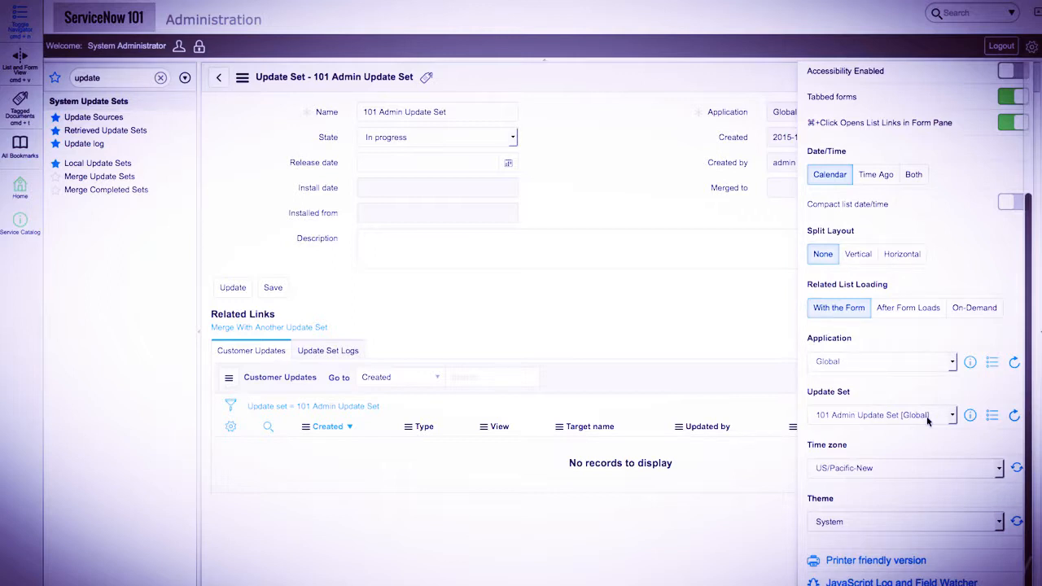
left_click(610, 287)
List the open incidents and open the one with the short description "Test State Field".
left_click(123, 77)
type("incident")
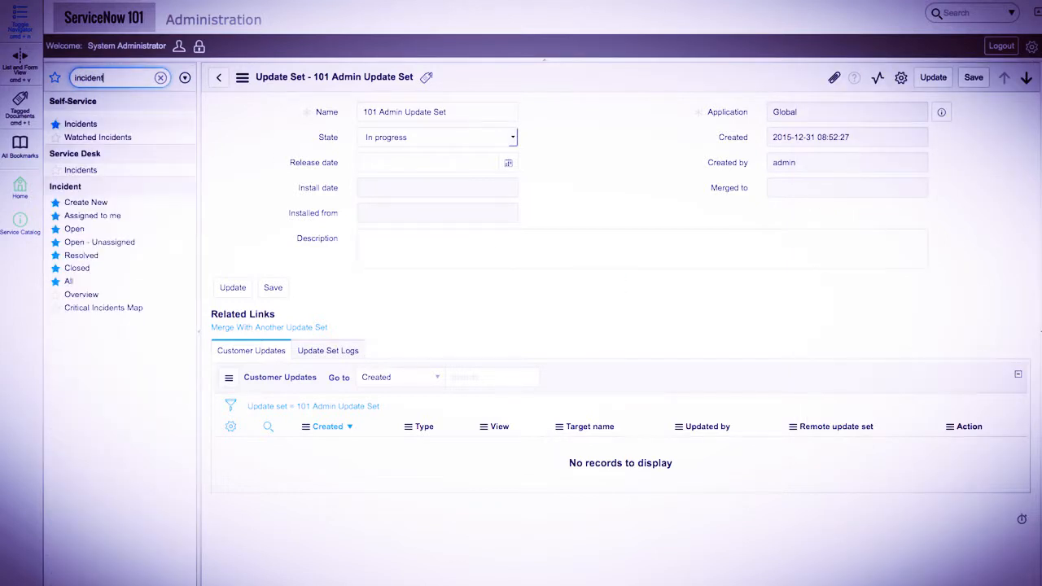
left_click(75, 230)
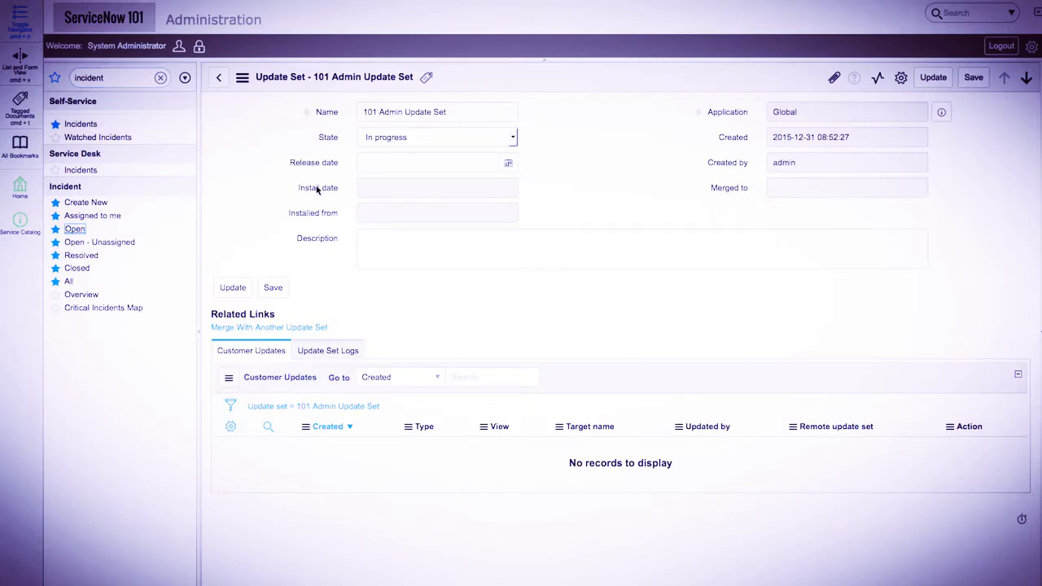
left_click(252, 175)
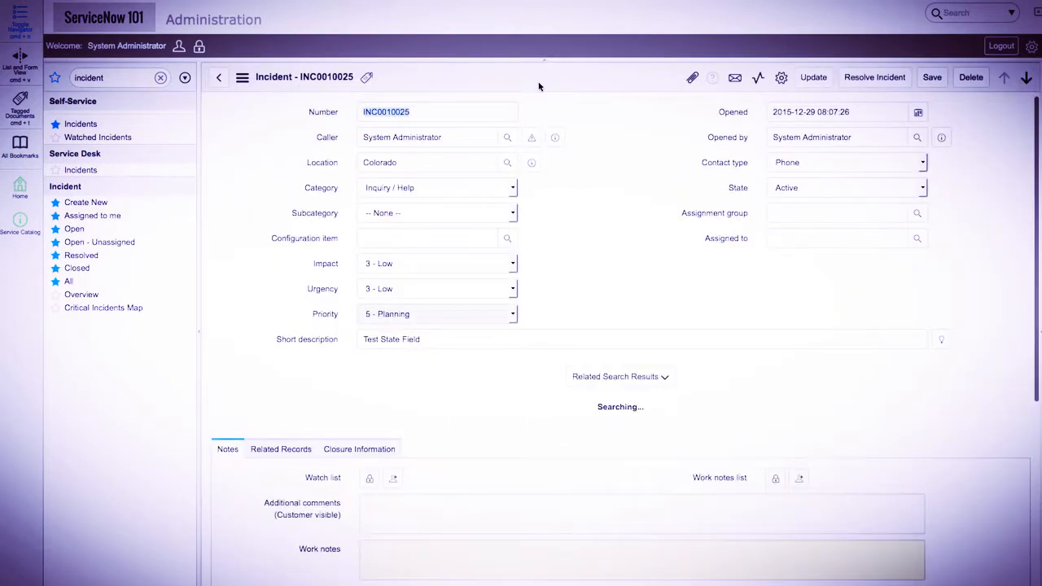
Open the UI policies configured for the incident form.
right_click(547, 78)
mouse_move(618, 222)
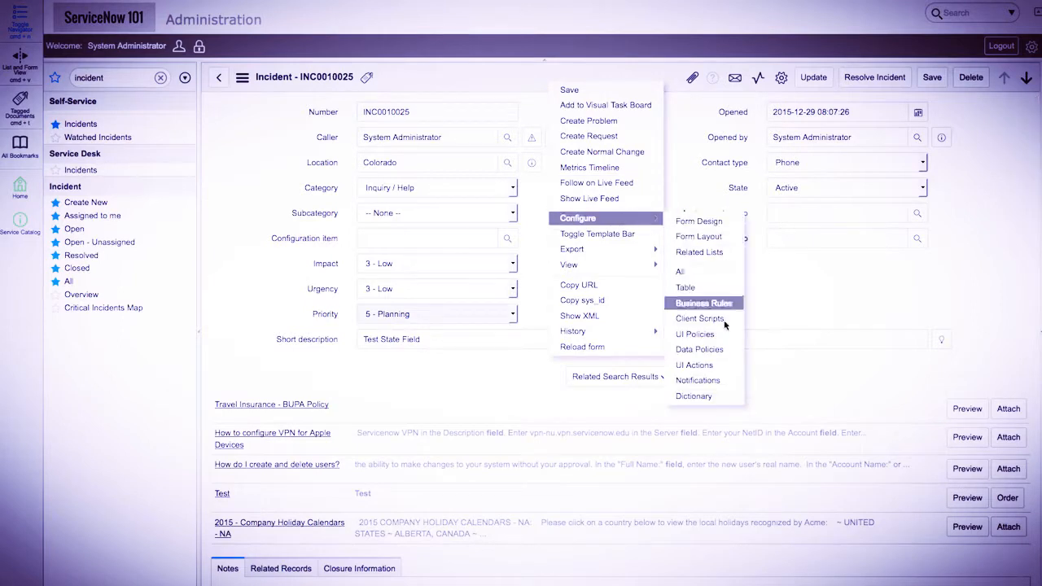
left_click(705, 335)
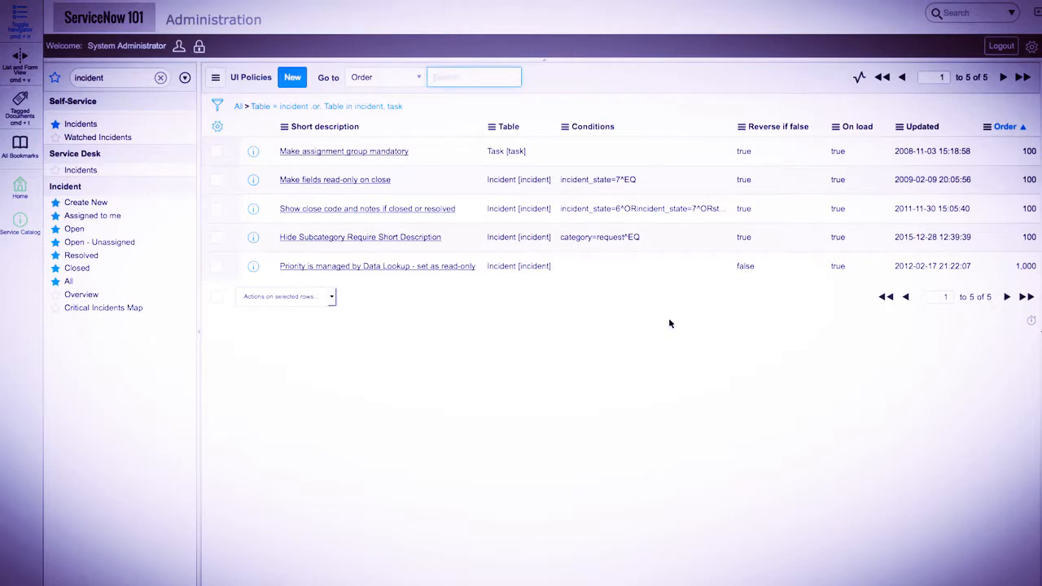
Toggle the Active setting of the "Hide Subcategory Require Short Description" UI policy and save the change.
left_click(364, 237)
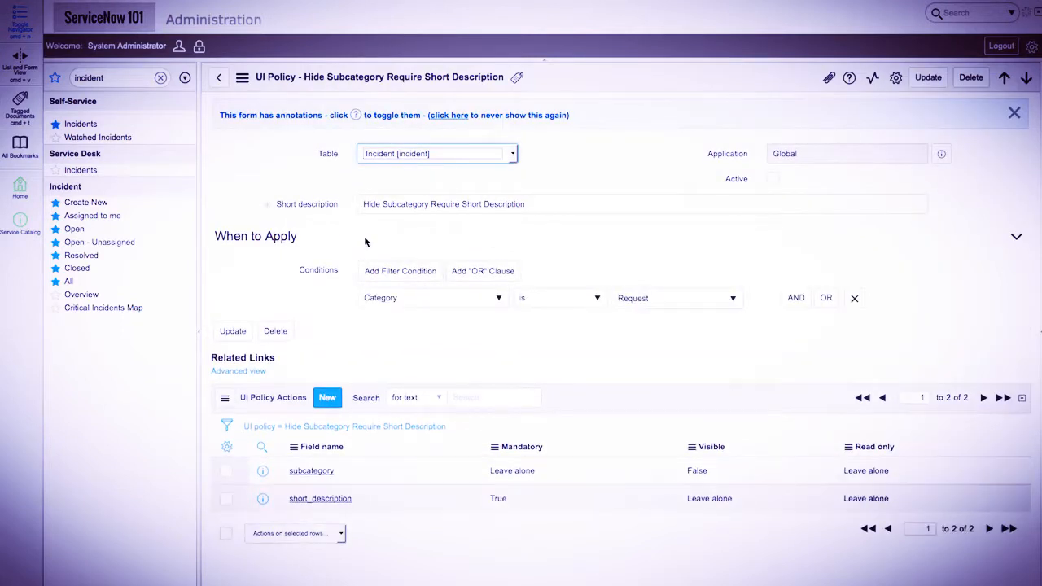
left_click(773, 180)
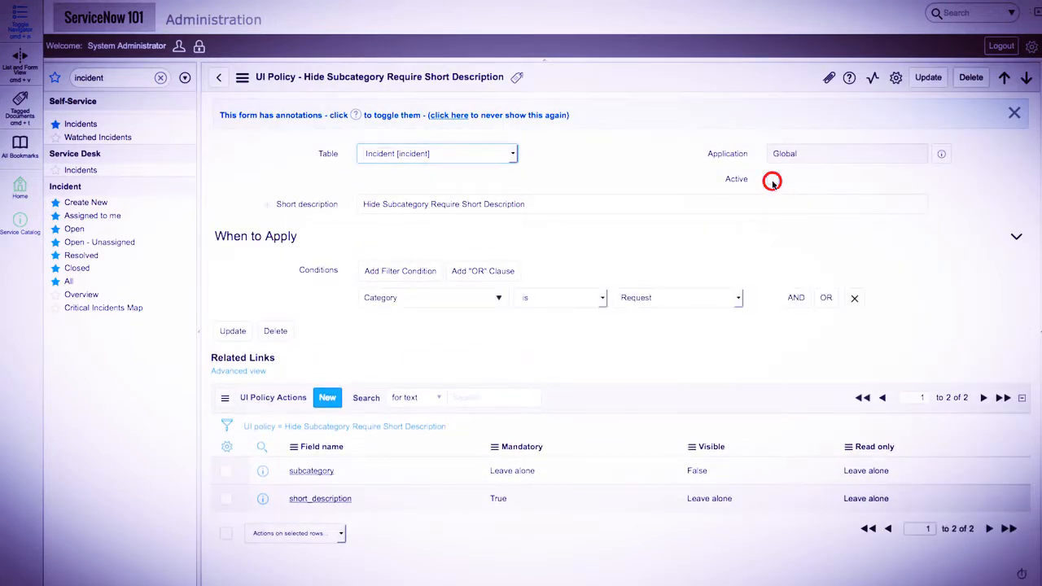
left_click(929, 79)
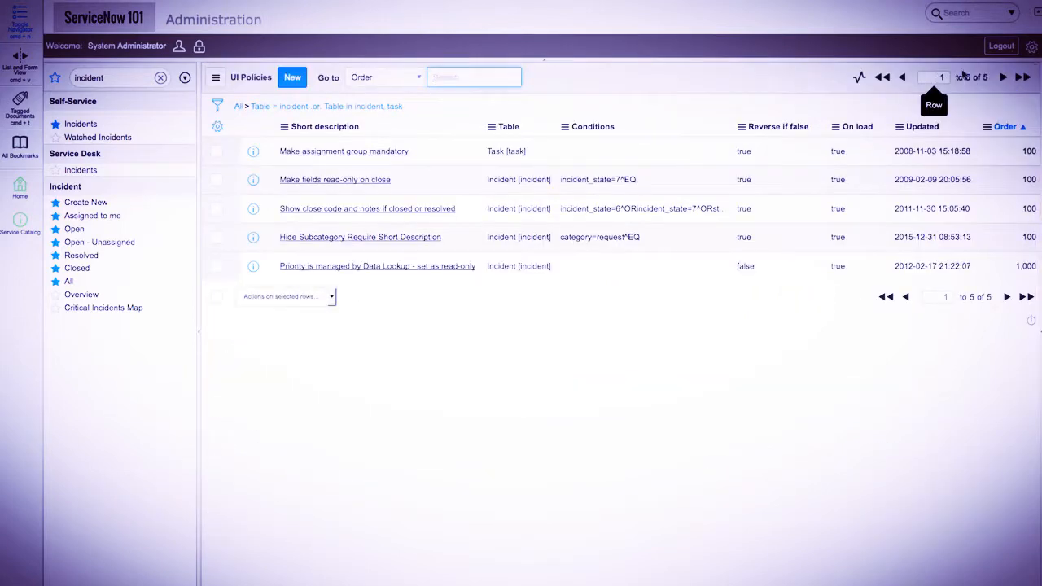
Open the current update set and examine the payload of its customer update for "Hide Subcategory Require Short Description".
left_click(1032, 47)
left_click(970, 415)
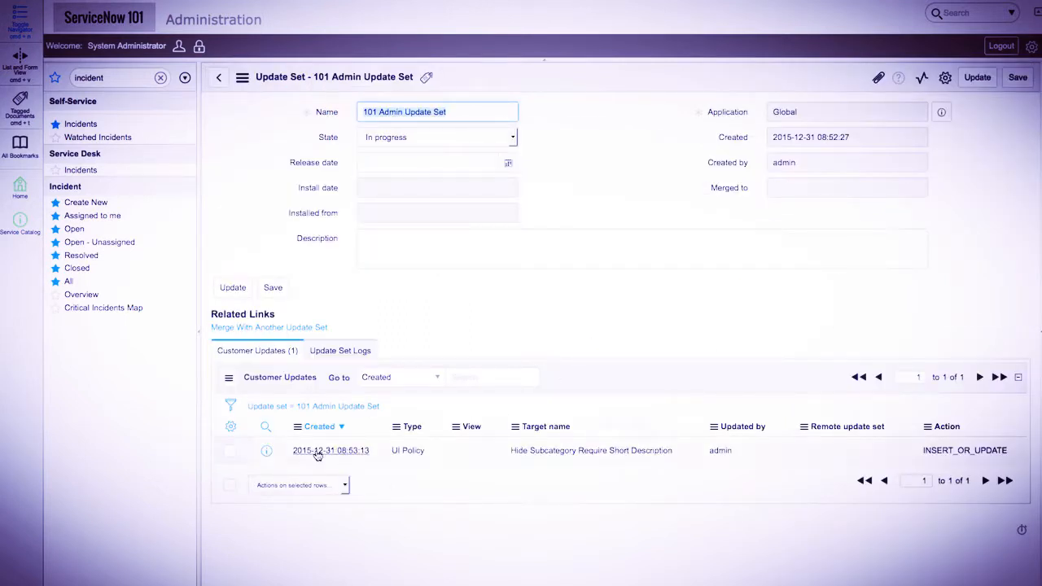
left_click(352, 453)
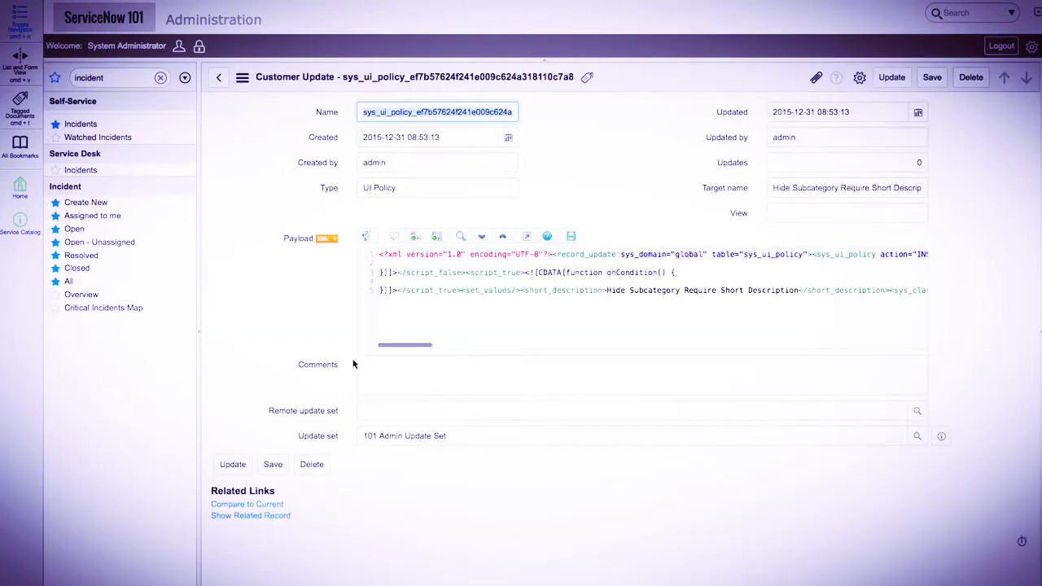
scroll(491, 307, "right", 3)
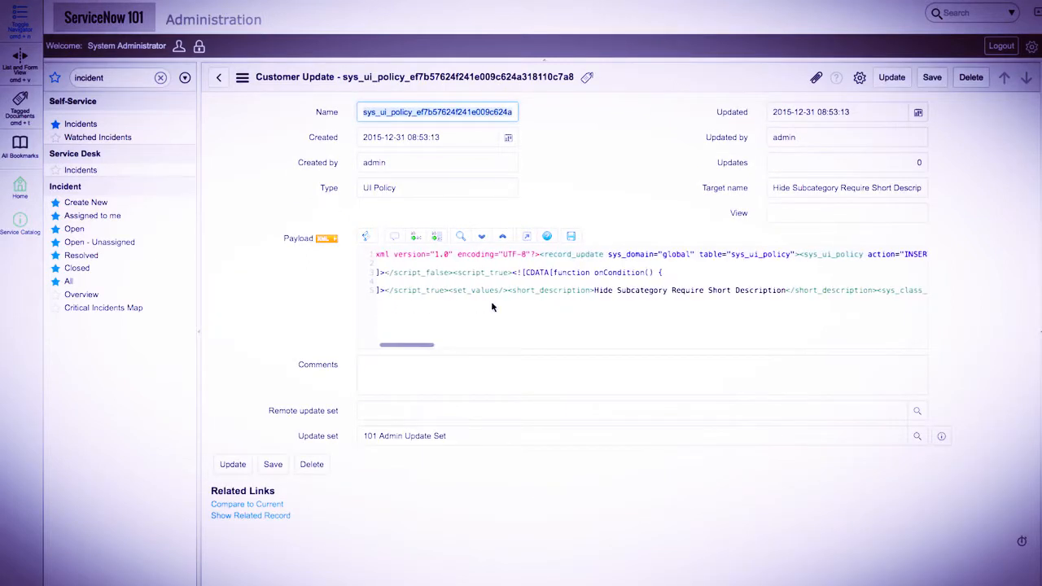
scroll(491, 307, "right", 10)
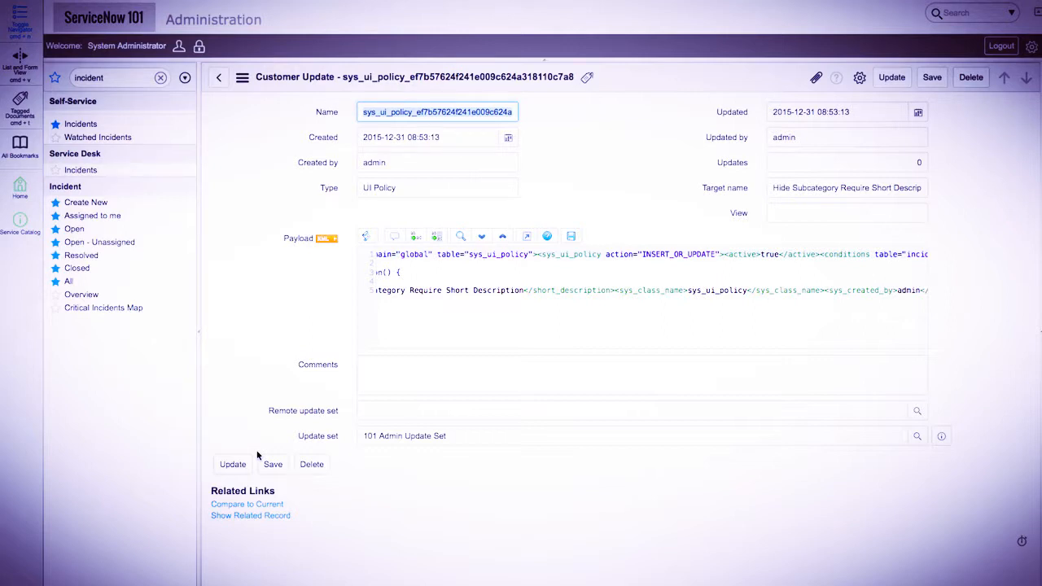
Compare the captured UI policy update with the current record, look through the comparison, and close it.
left_click(252, 505)
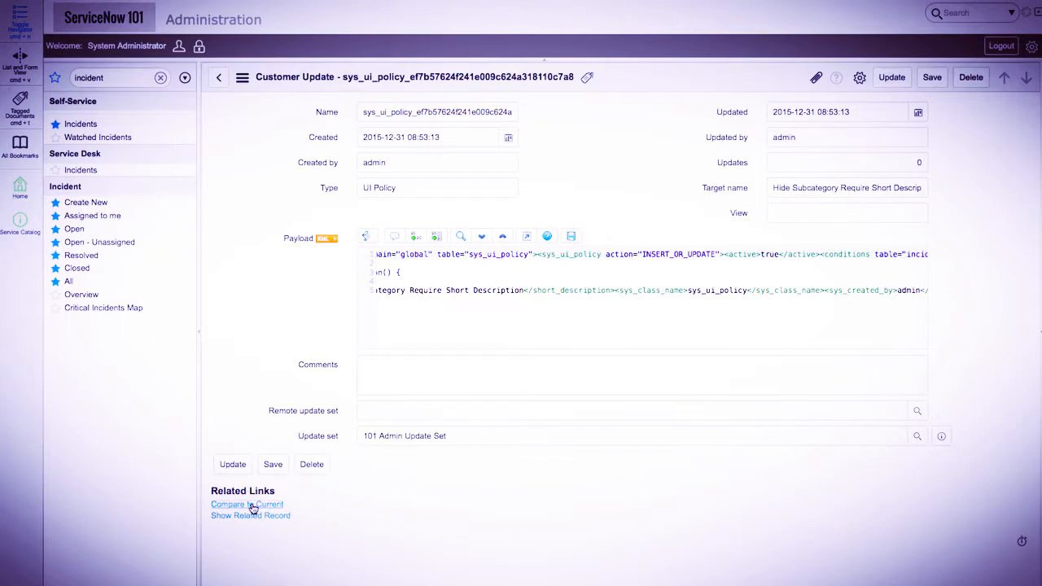
scroll(651, 323, "down", 4)
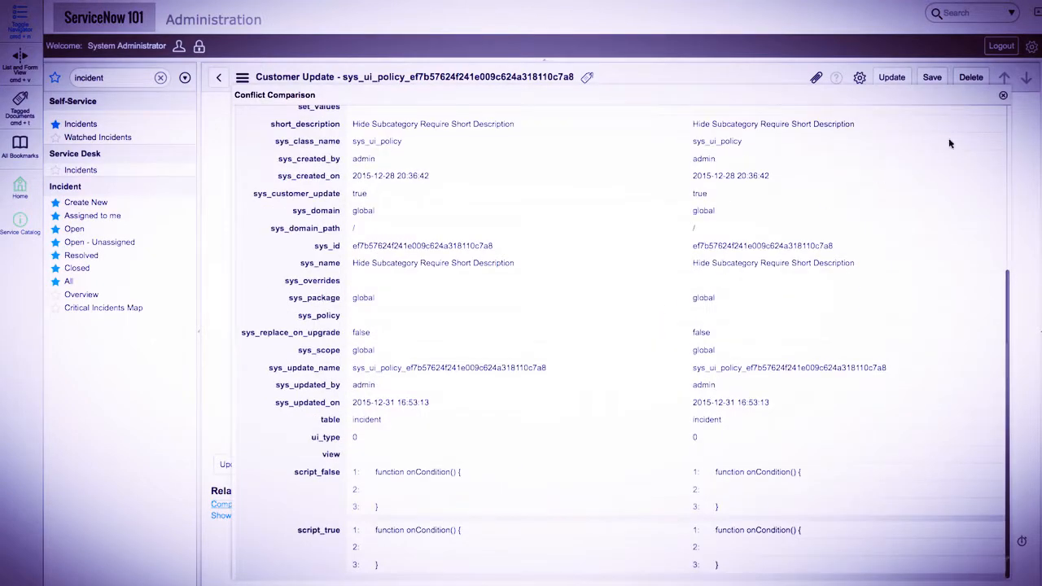
left_click(1004, 97)
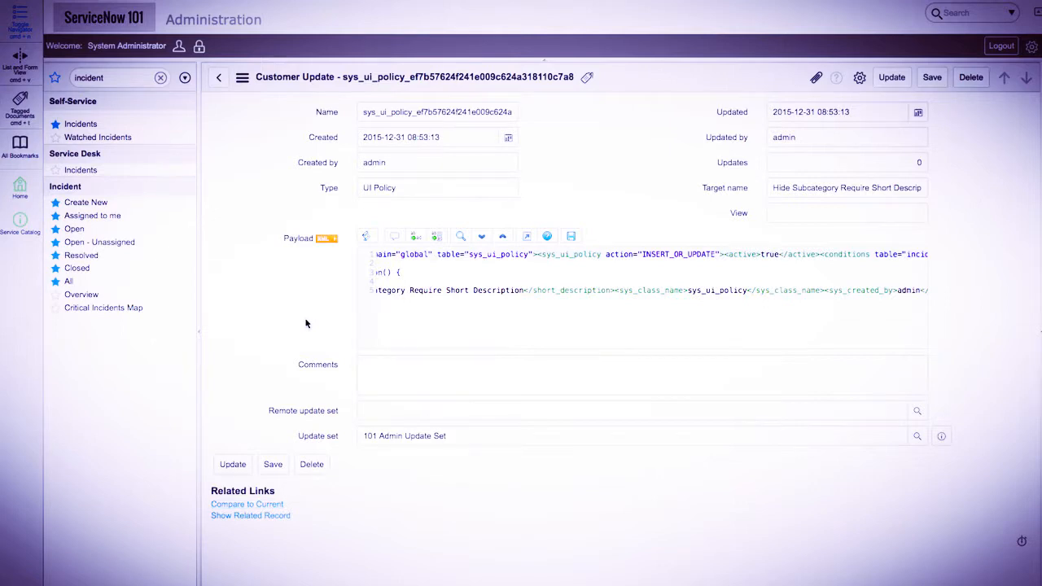
Return to the 101 Admin Update Set record, set its State to Complete, save it, and dismiss the notification.
key("super+Left")
left_click(443, 143)
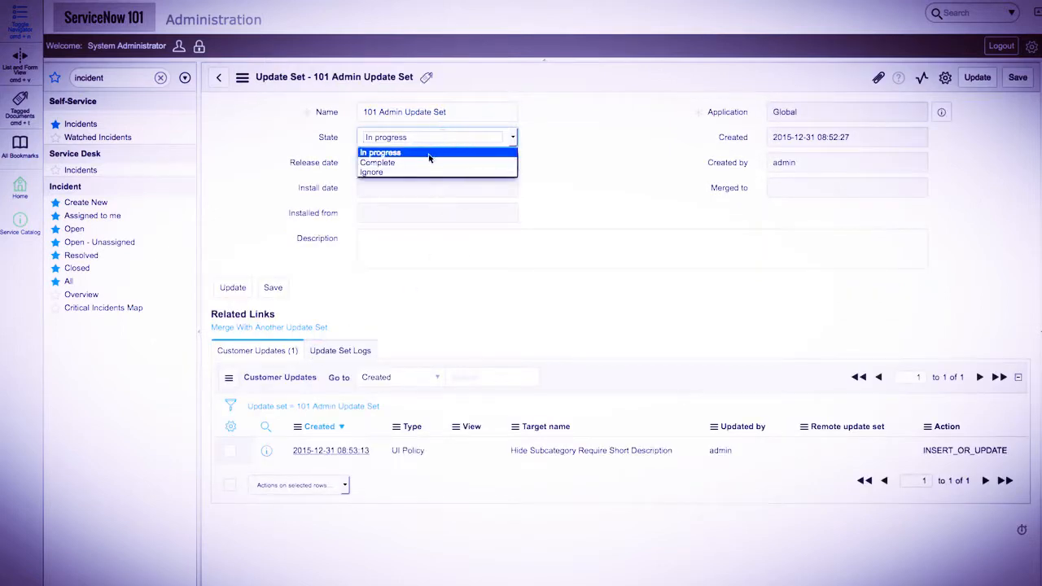
left_click(423, 162)
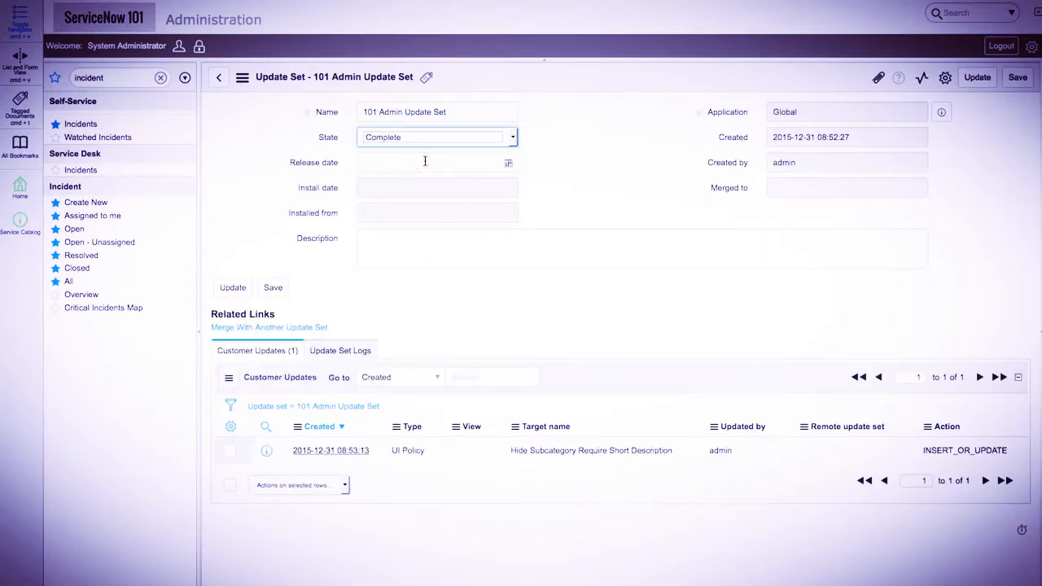
left_click(273, 290)
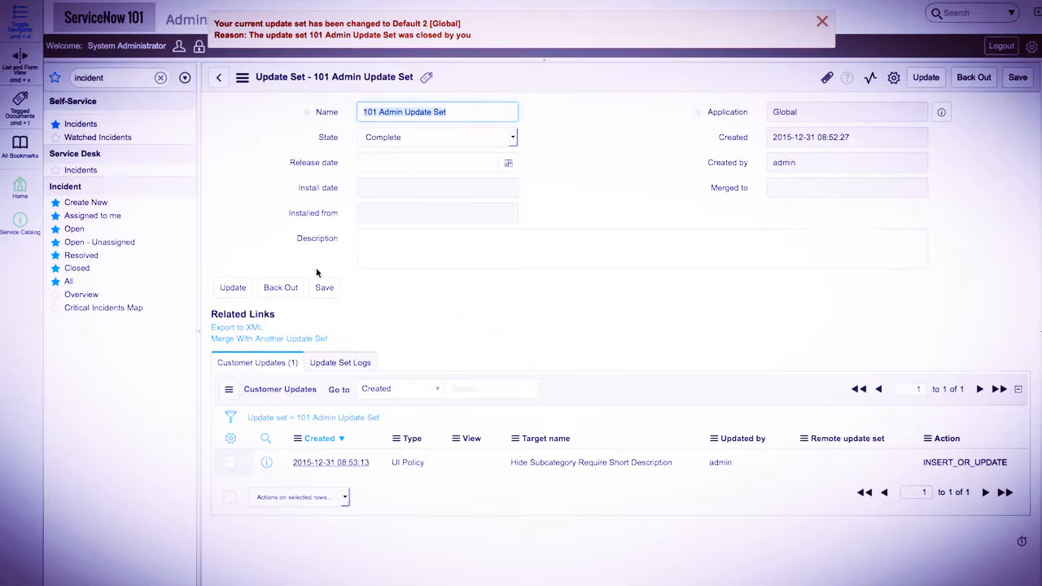
left_click(821, 22)
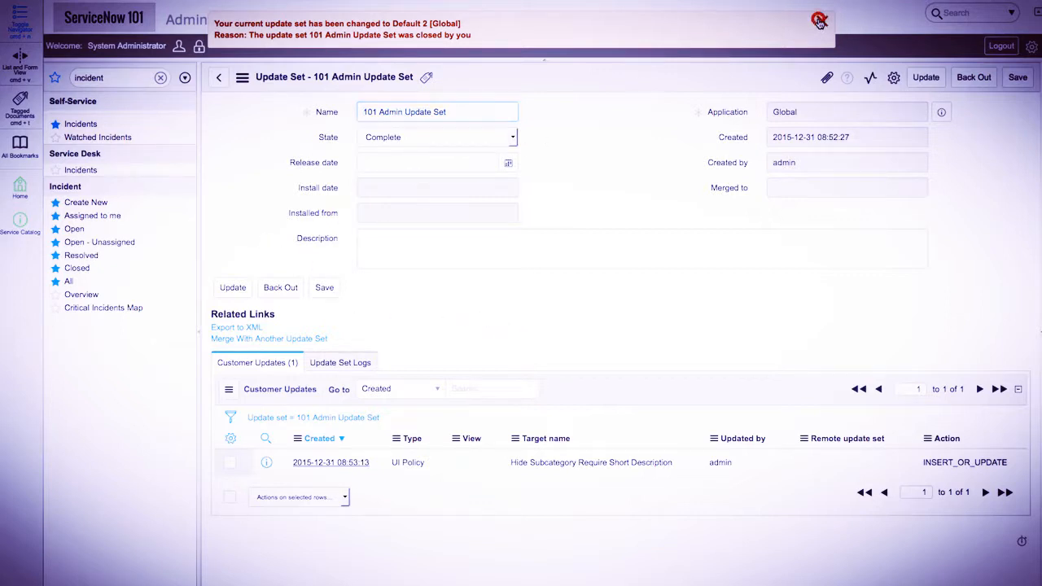
Filter the navigator by "update", list the update sources, and open a blank remote instance form.
left_click(112, 83)
type("update")
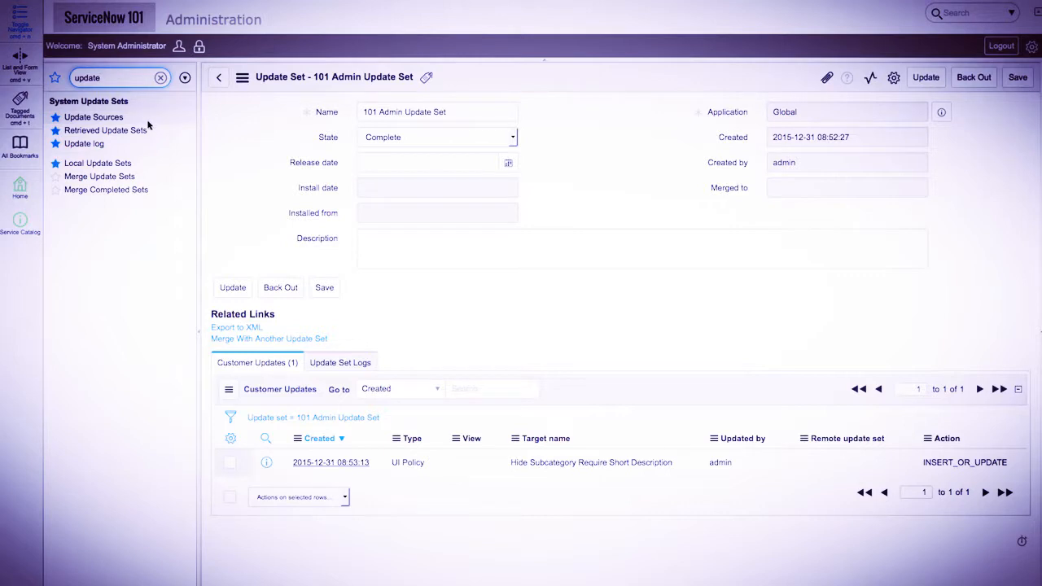
left_click(110, 119)
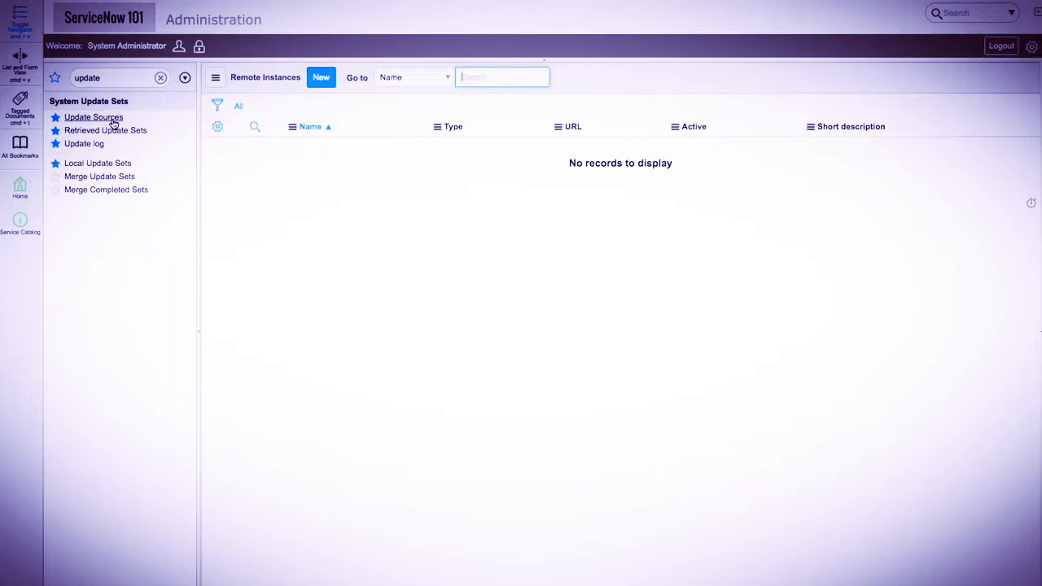
left_click(325, 83)
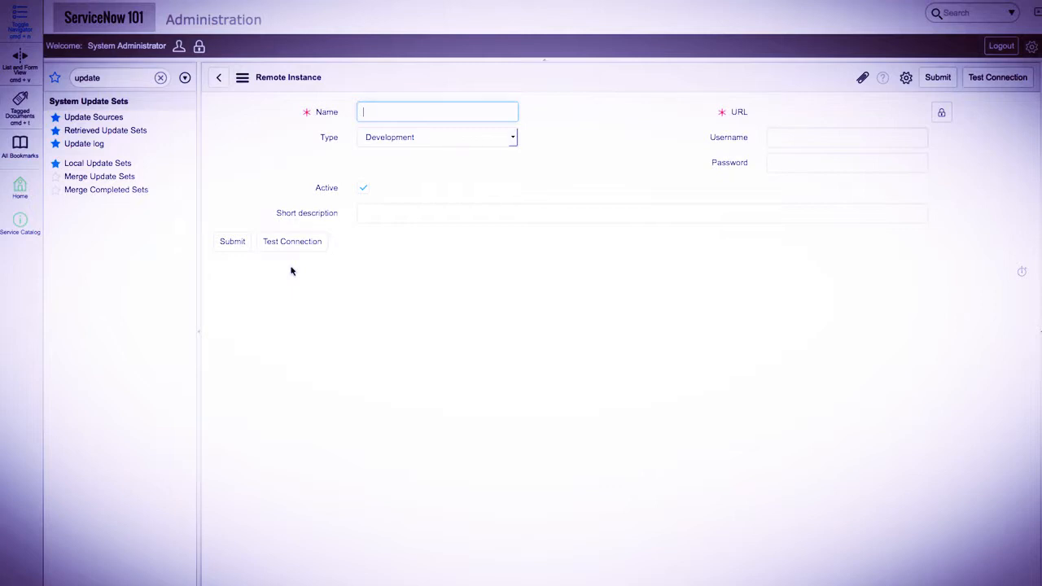
View the update set logs and the list of local update sets.
left_click(84, 143)
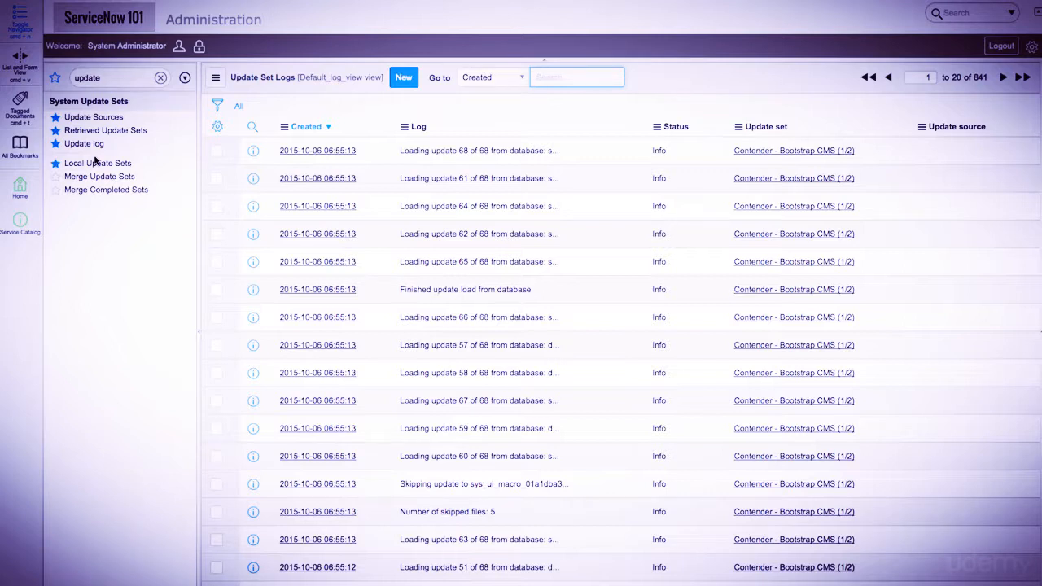
left_click(96, 163)
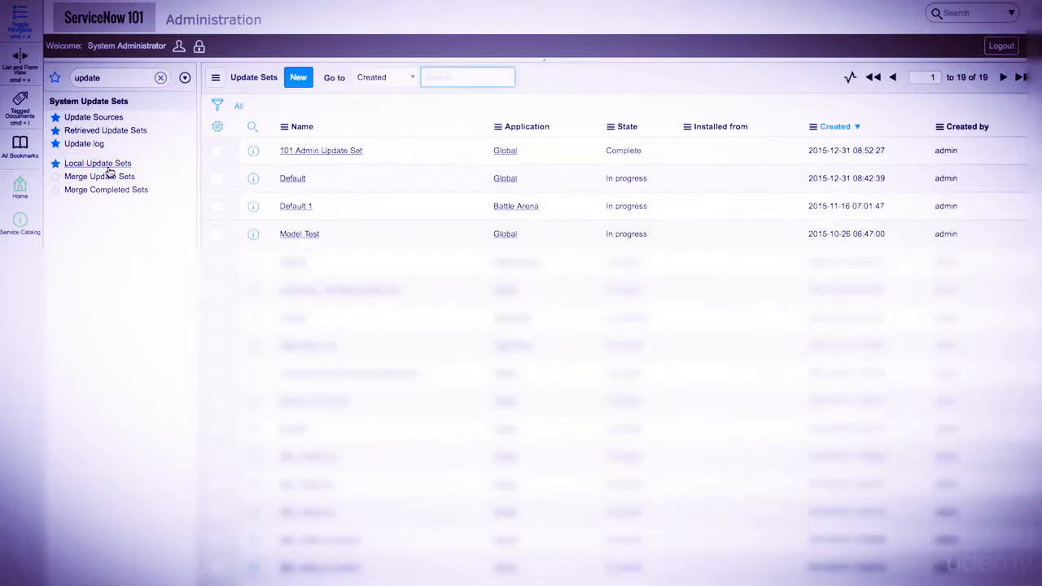
left_click(116, 177)
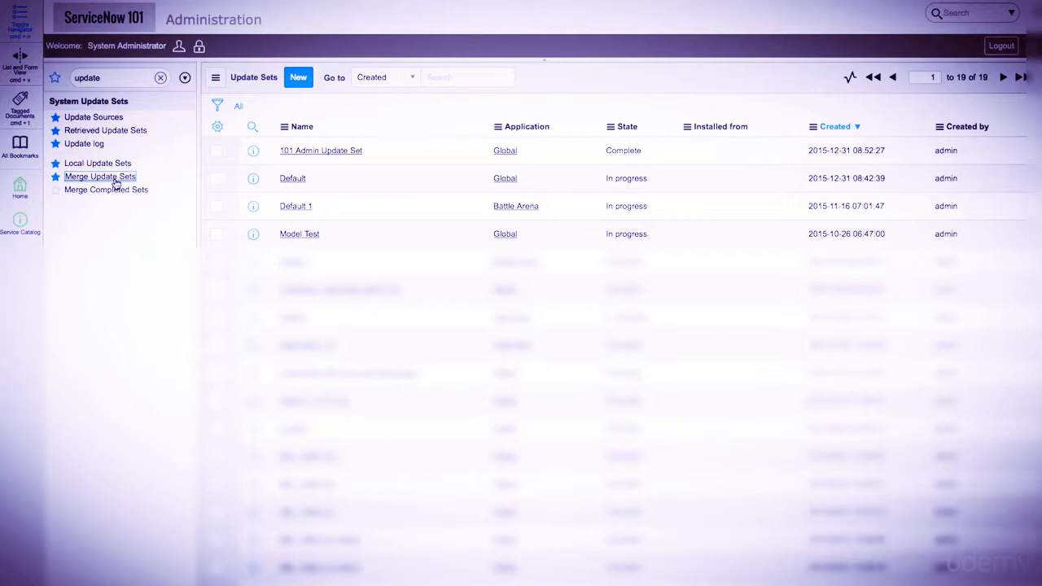
left_click(106, 164)
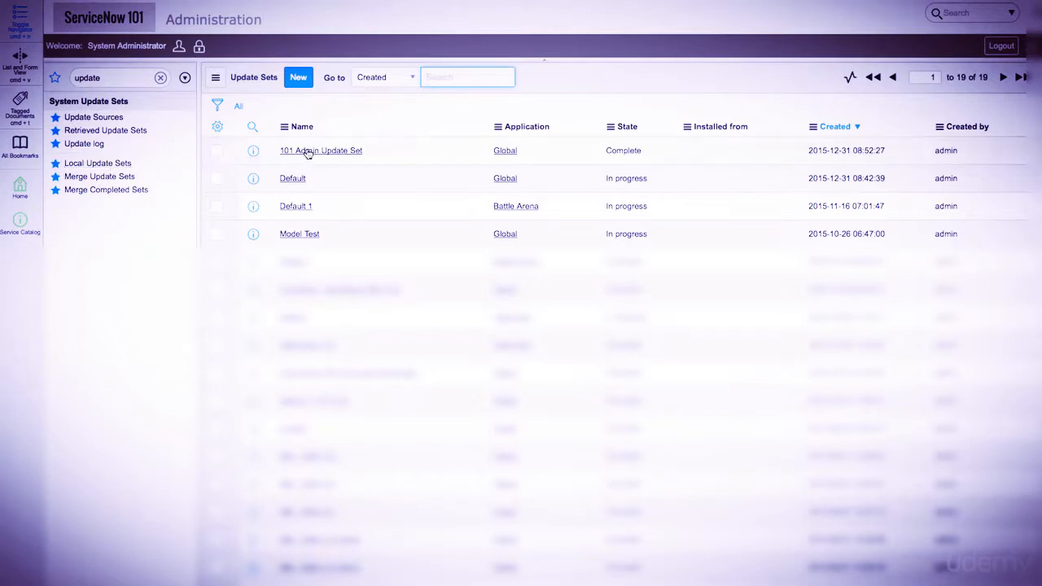
Open the update set merge form and add the filter condition Name contains 101 alongside the existing State condition.
scroll(327, 149, "down", 5)
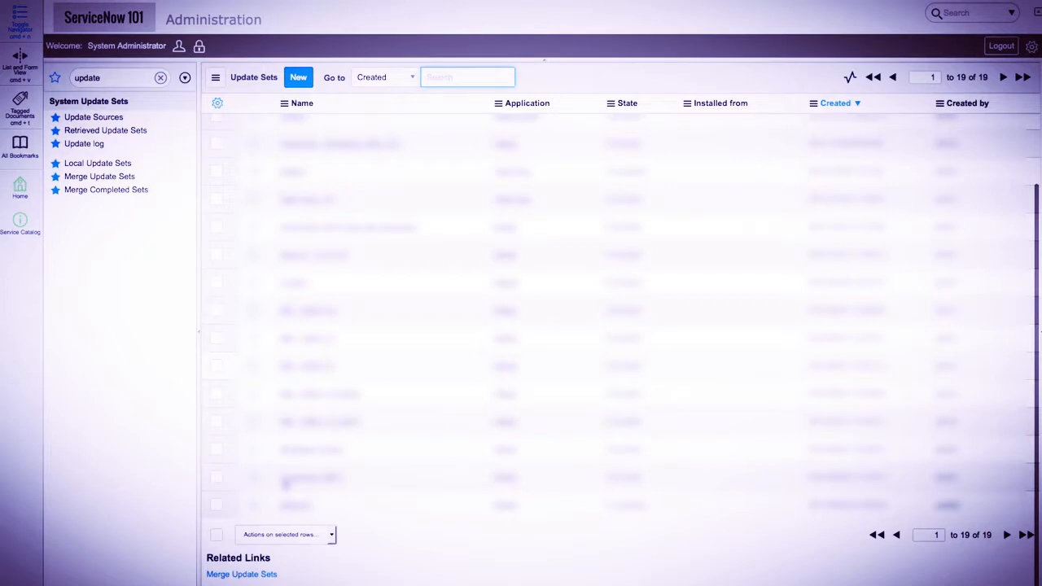
left_click(241, 575)
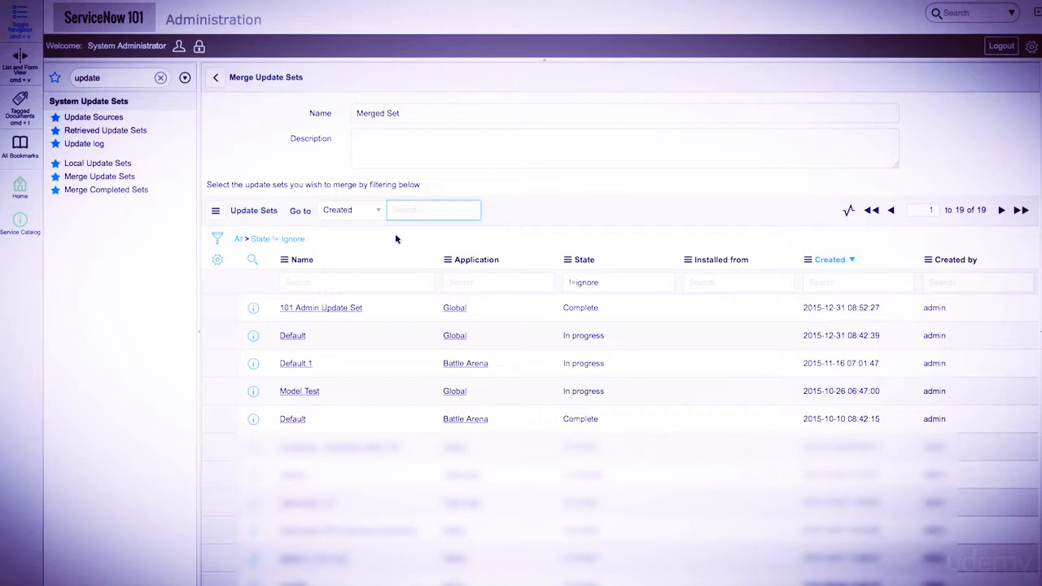
left_click(217, 237)
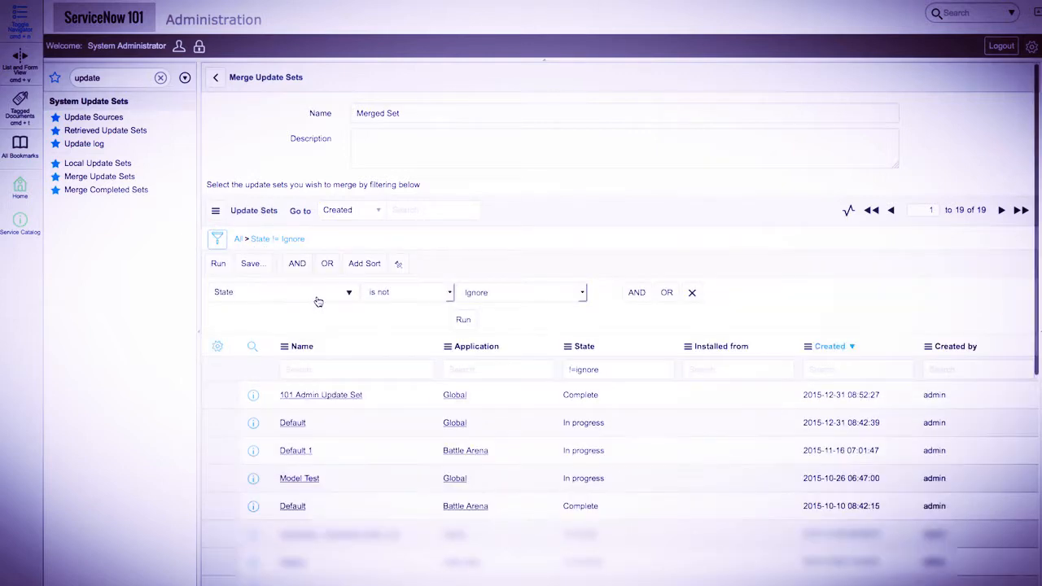
left_click(636, 292)
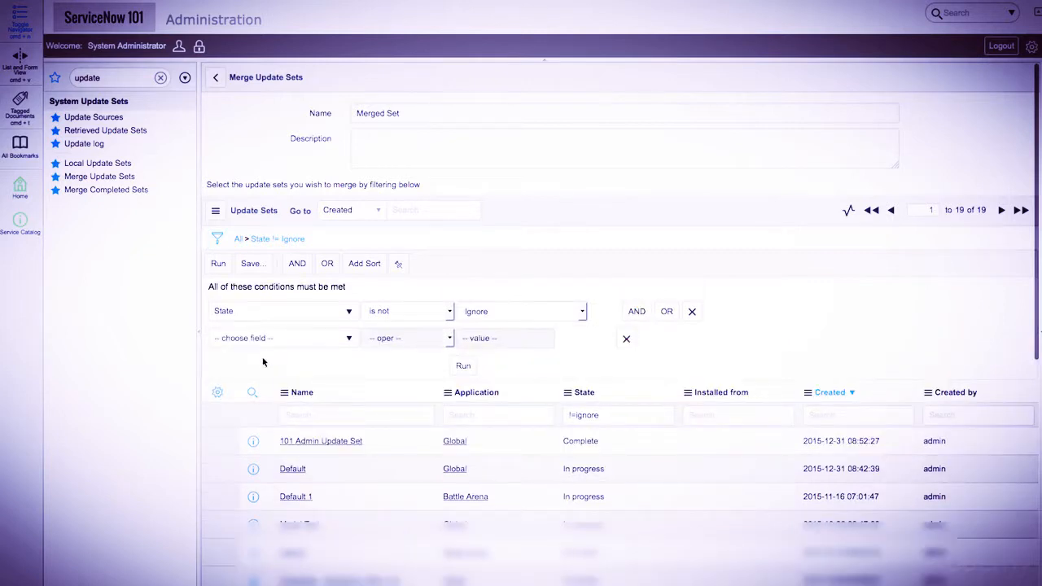
left_click(266, 338)
type("name")
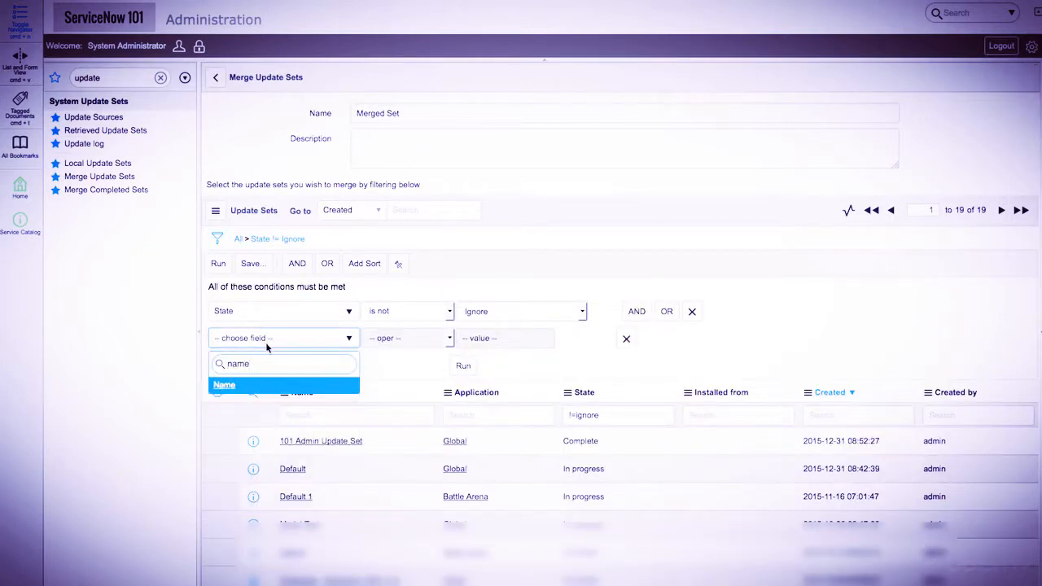
left_click(265, 387)
left_click(445, 339)
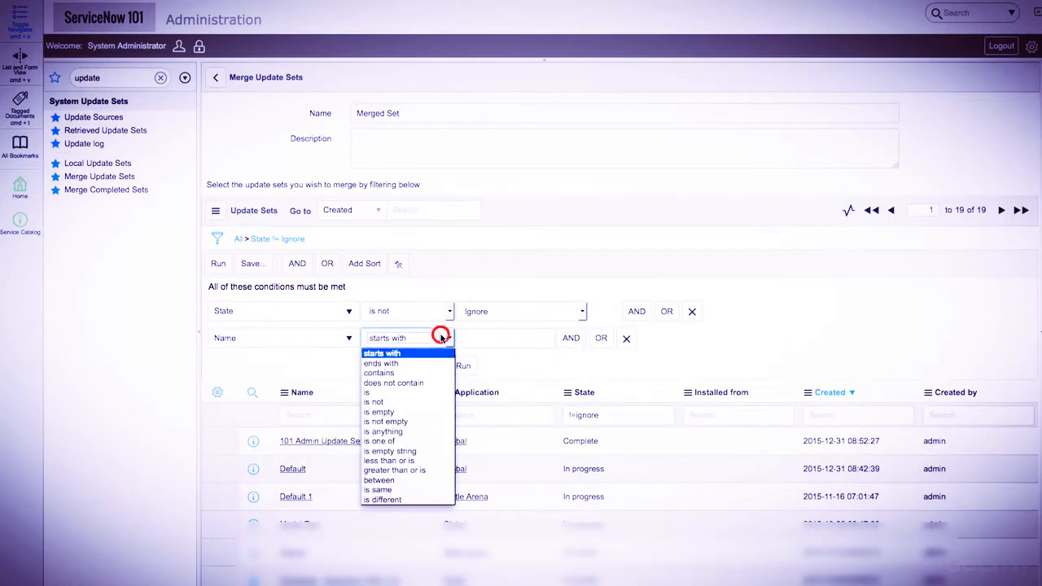
left_click(437, 376)
left_click(509, 340)
type("101")
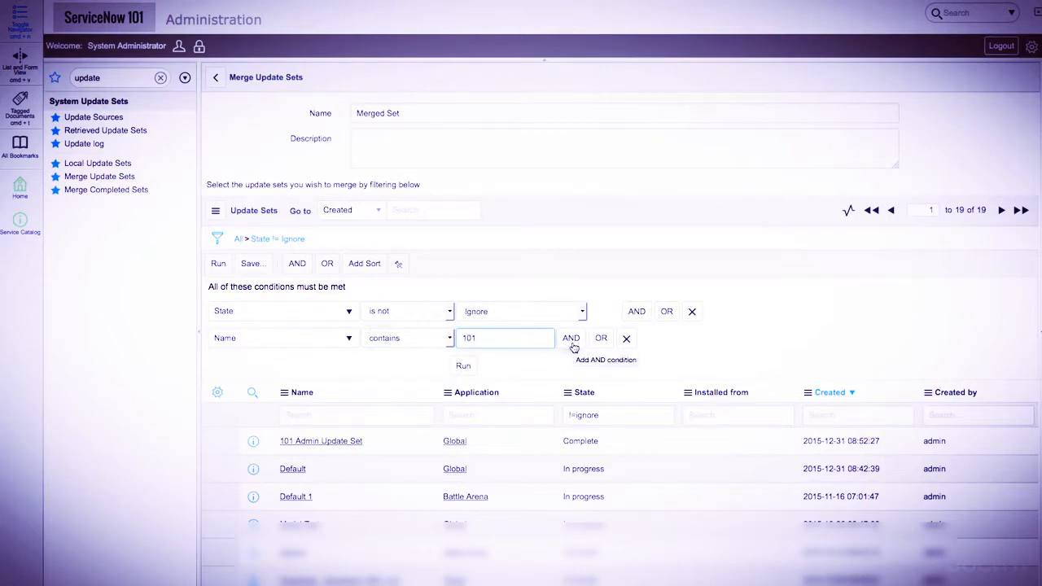
Add an OR condition Name contains default to the merge filter and run it.
left_click(600, 337)
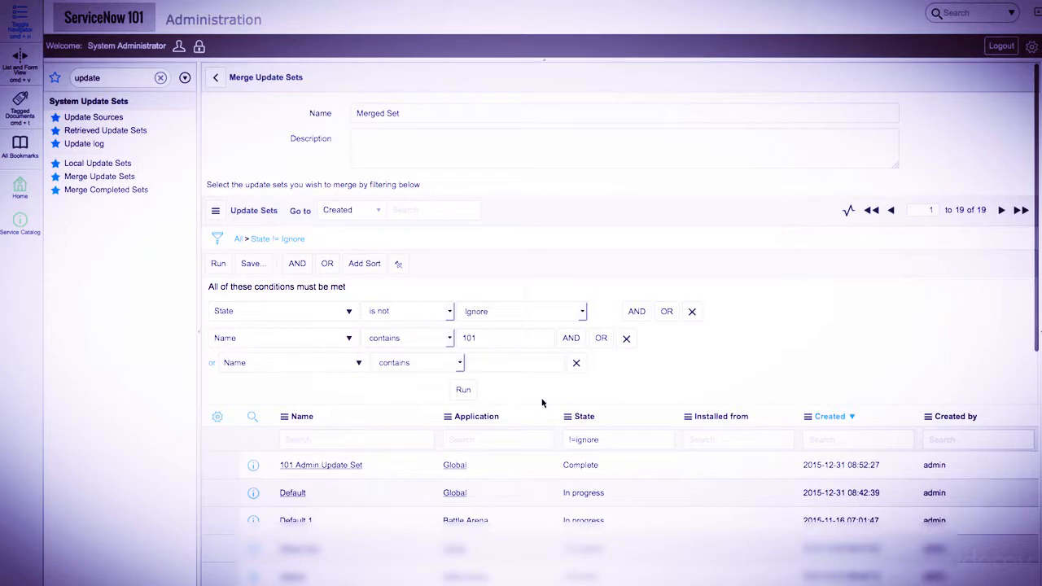
left_click(524, 362)
type("default")
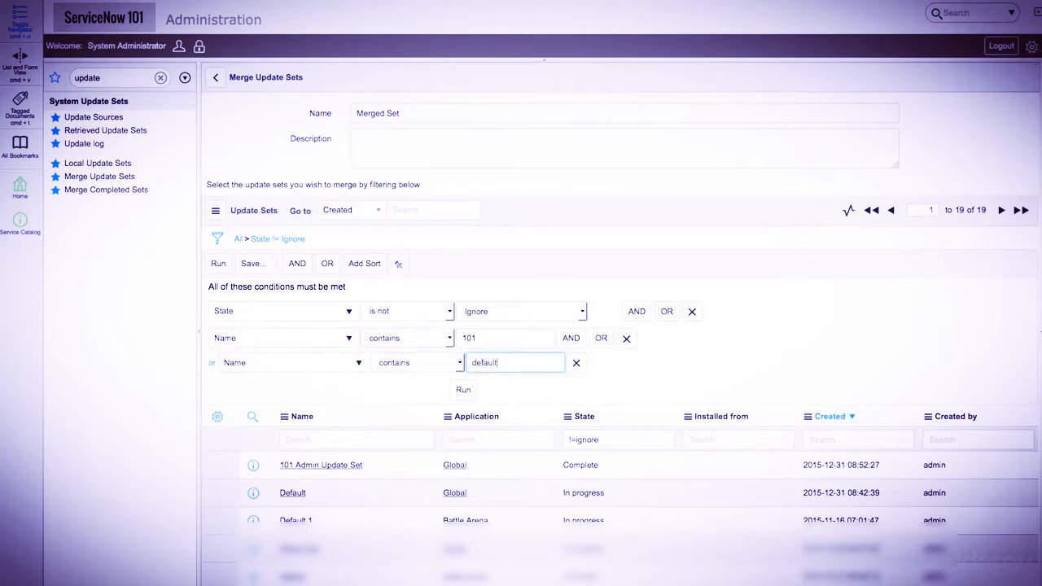
left_click(464, 390)
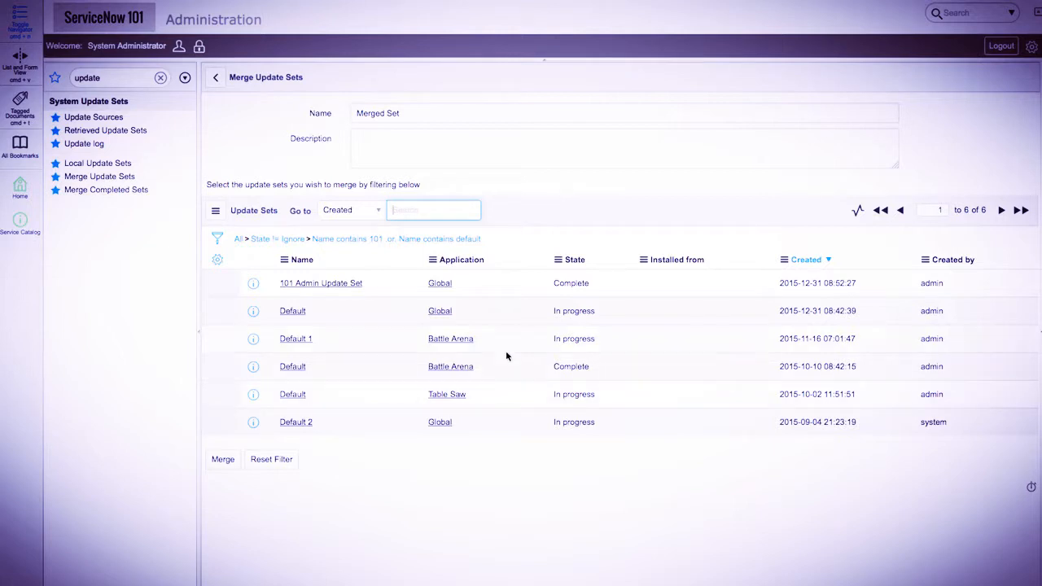
Narrow the merge list to update sets in the Global application and filter out Default 2.
right_click(465, 287)
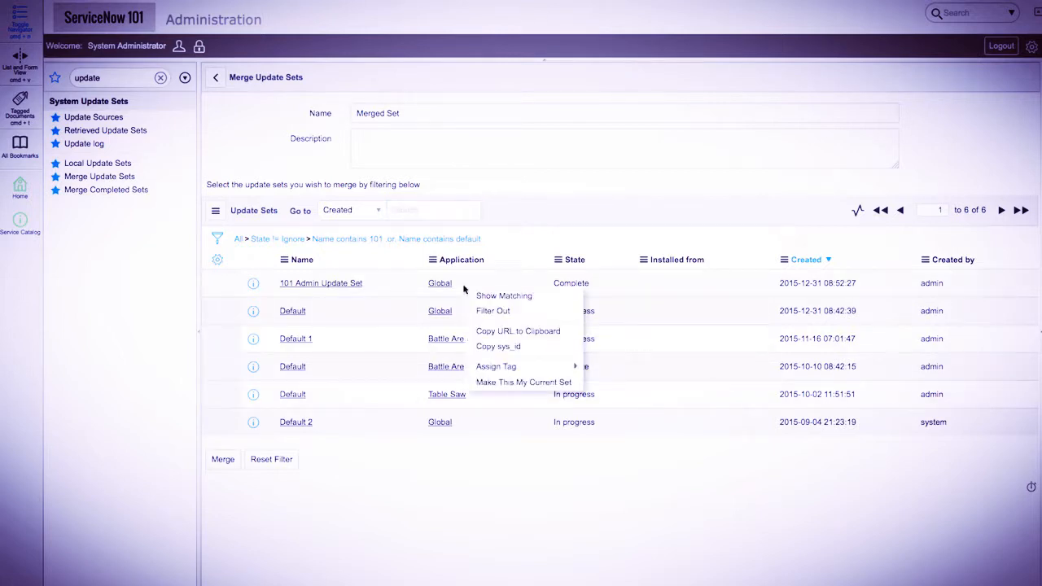
left_click(473, 291)
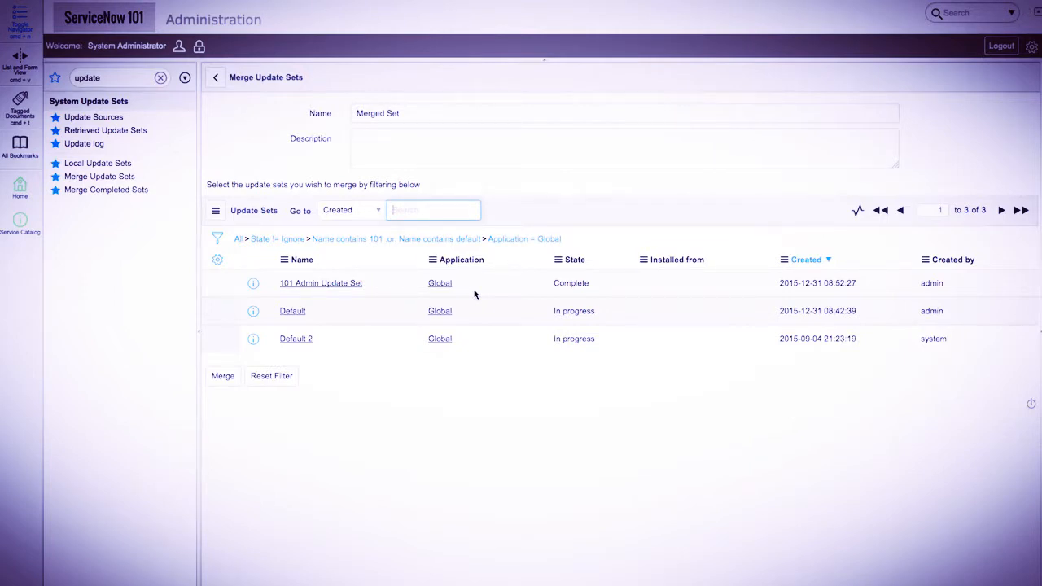
right_click(328, 336)
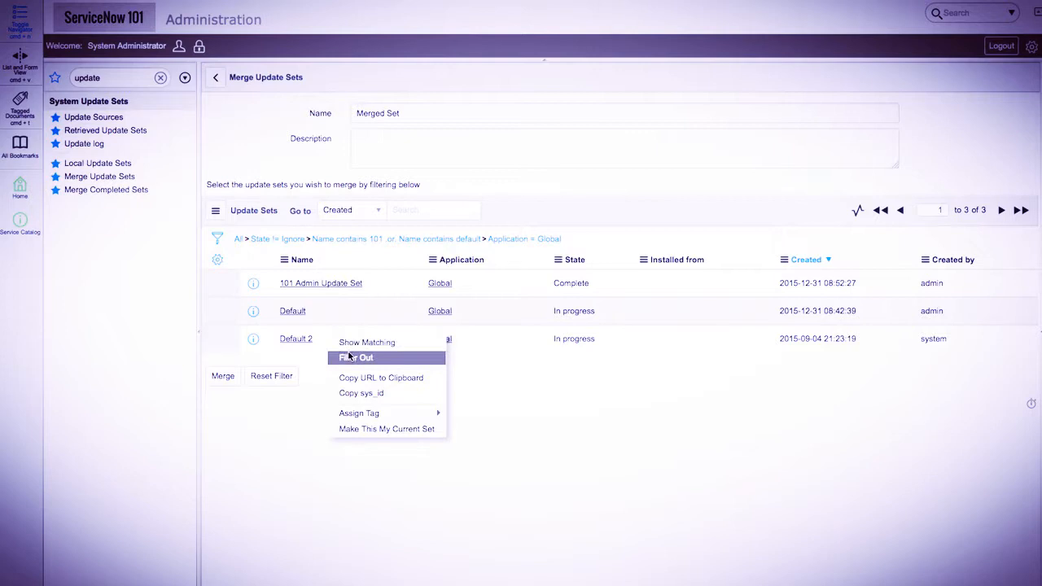
left_click(348, 357)
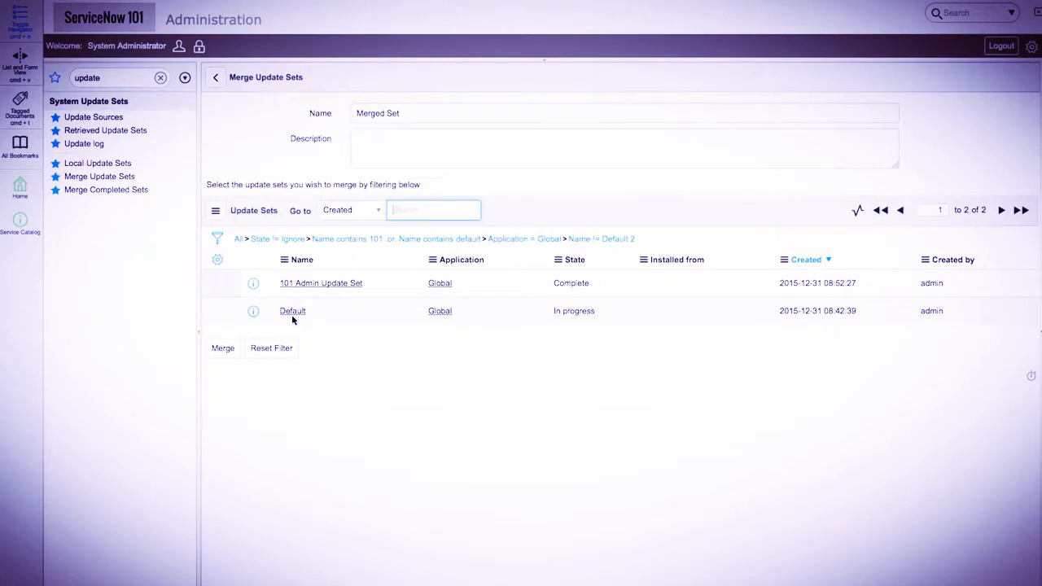
Merge the filtered update sets into Merged Set and open its record to review the customer updates.
left_click(228, 350)
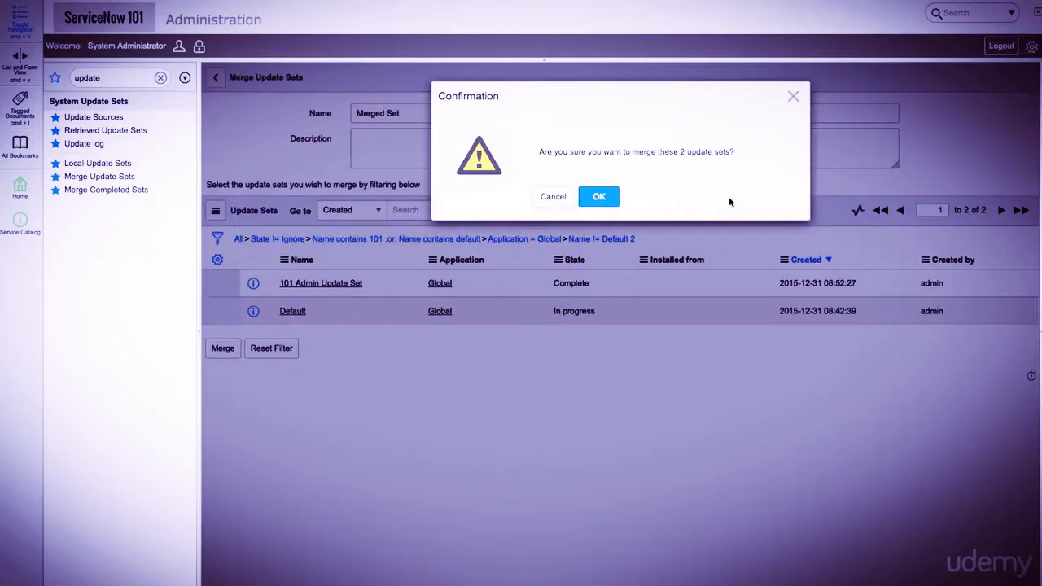
left_click(598, 198)
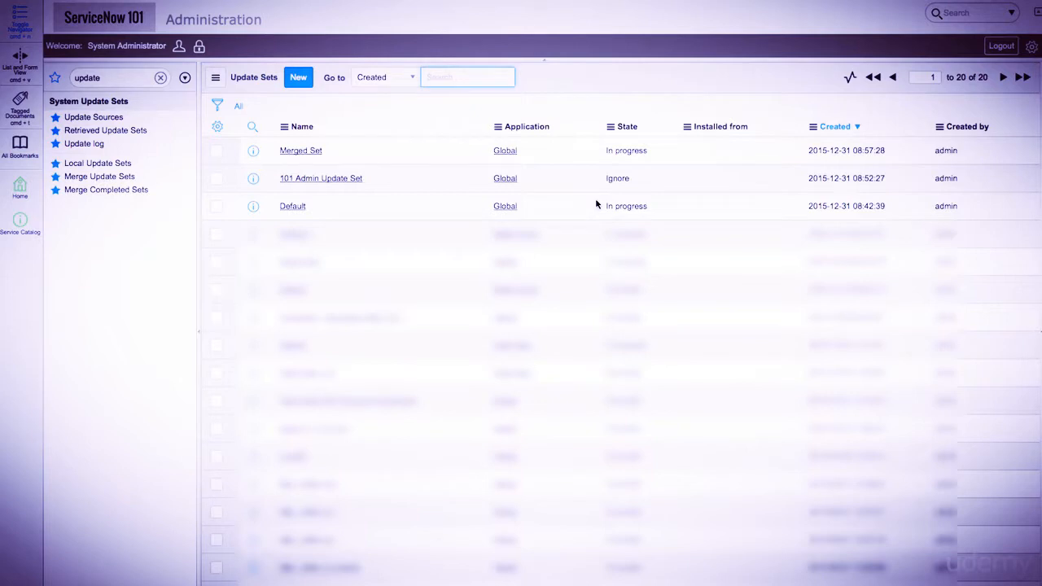
left_click(302, 152)
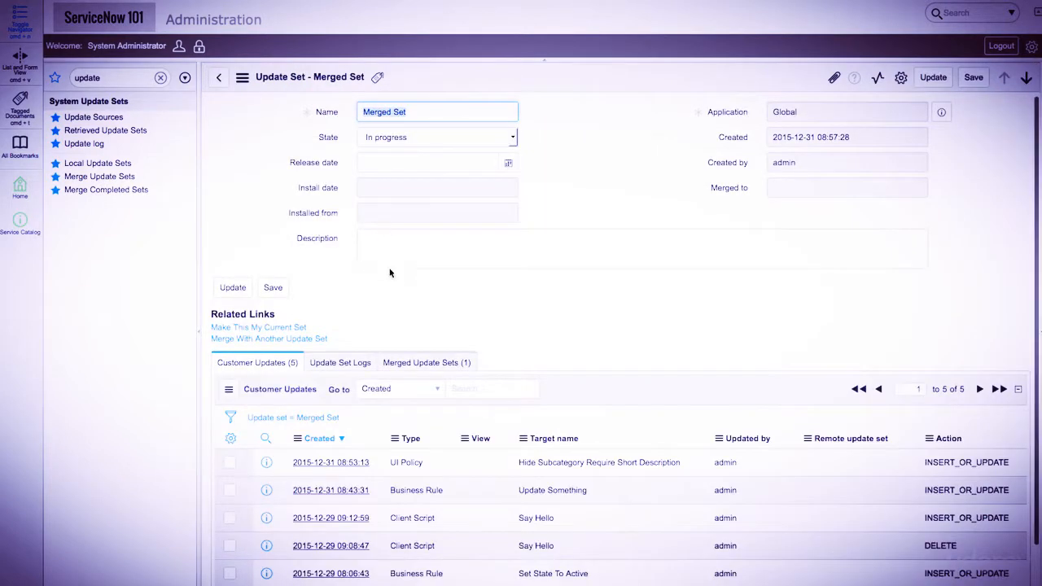
scroll(407, 293, "down", 2)
scroll(424, 321, "down", 1)
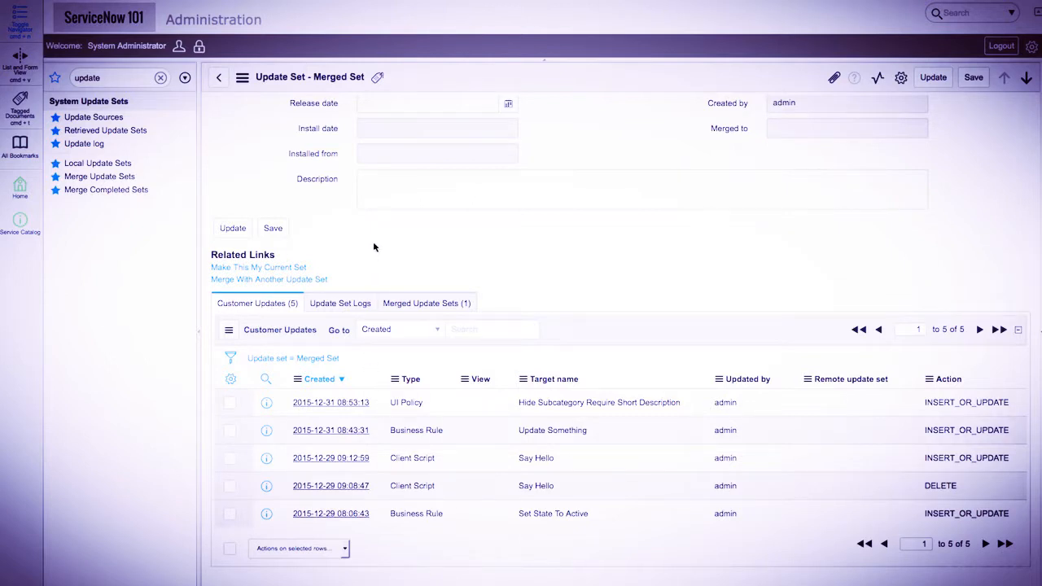
scroll(373, 242, "up", 2)
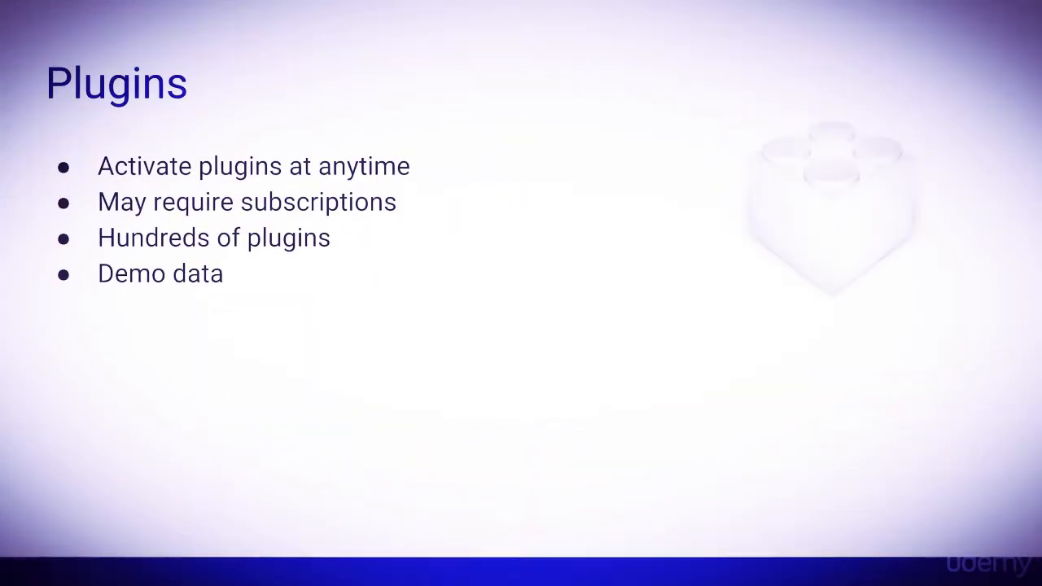